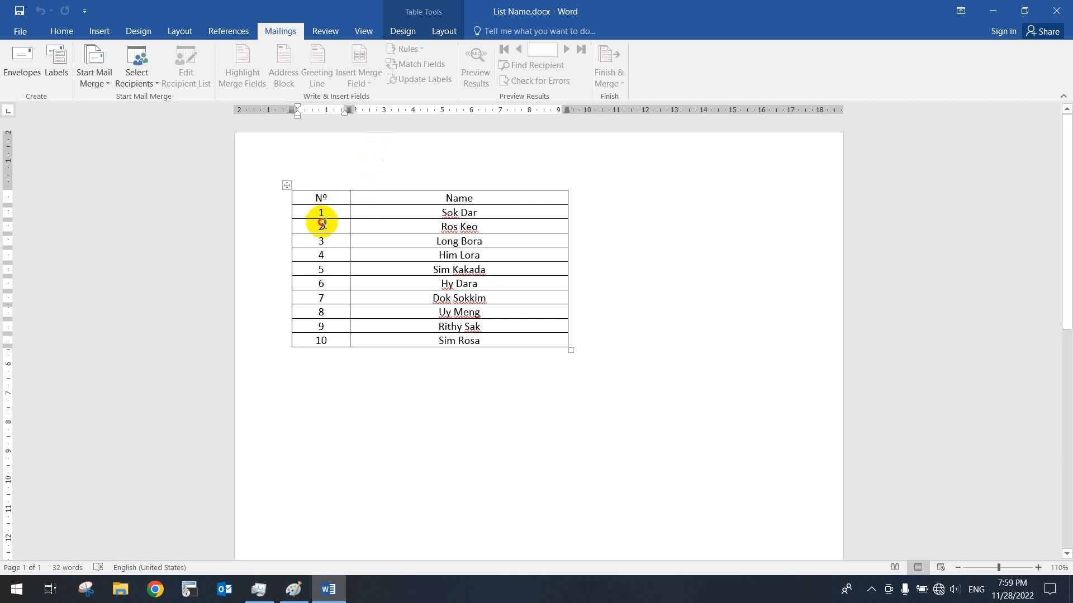
Review the numbered name table in List Name.docx and check the document's save location on the Desktop
drag(322, 223, 476, 334)
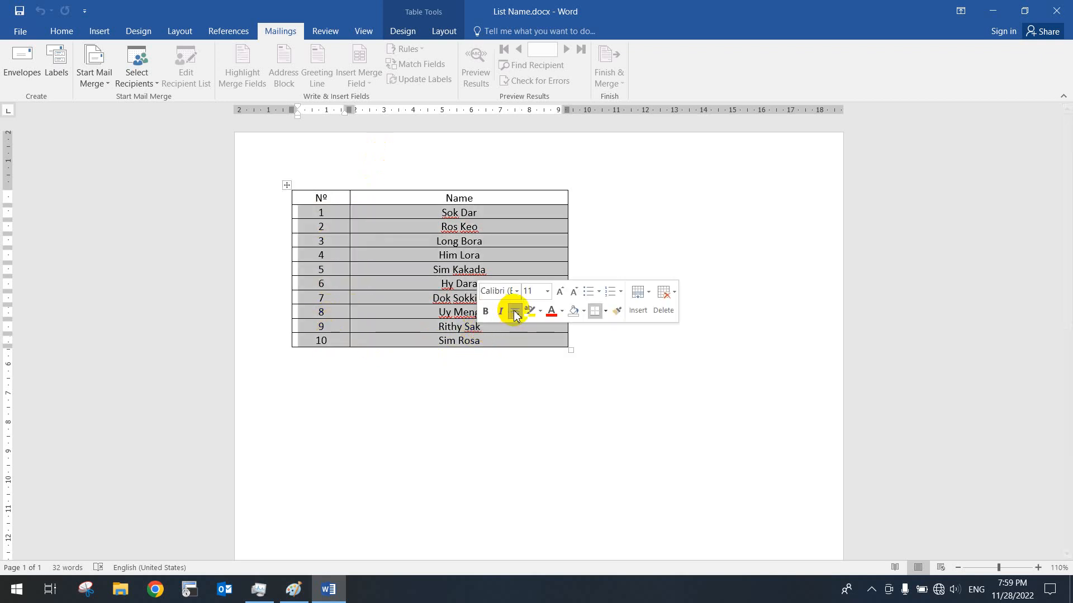
click(619, 220)
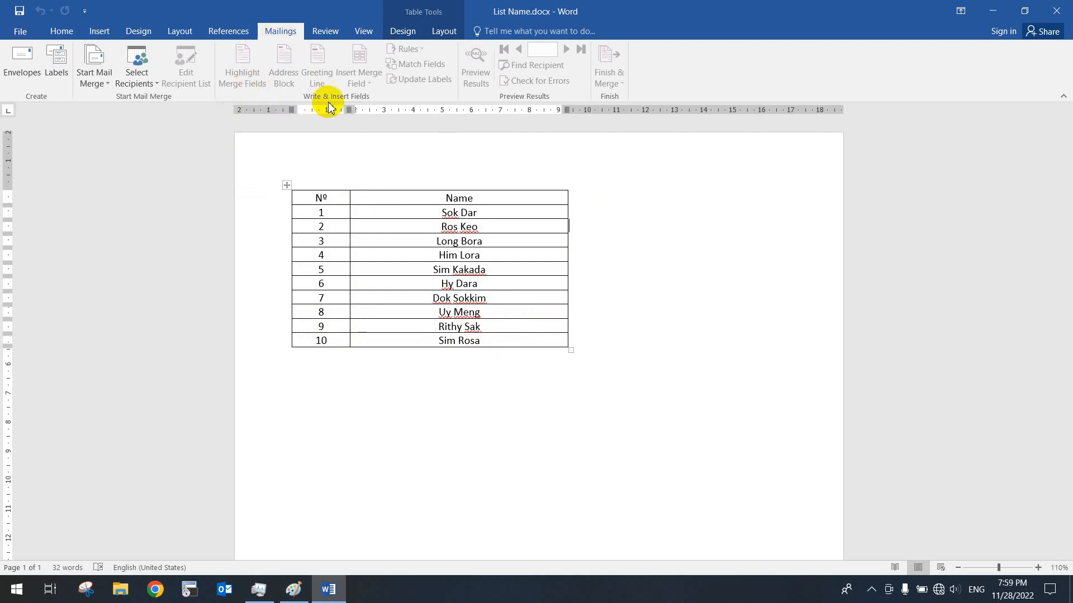
click(446, 190)
click(441, 227)
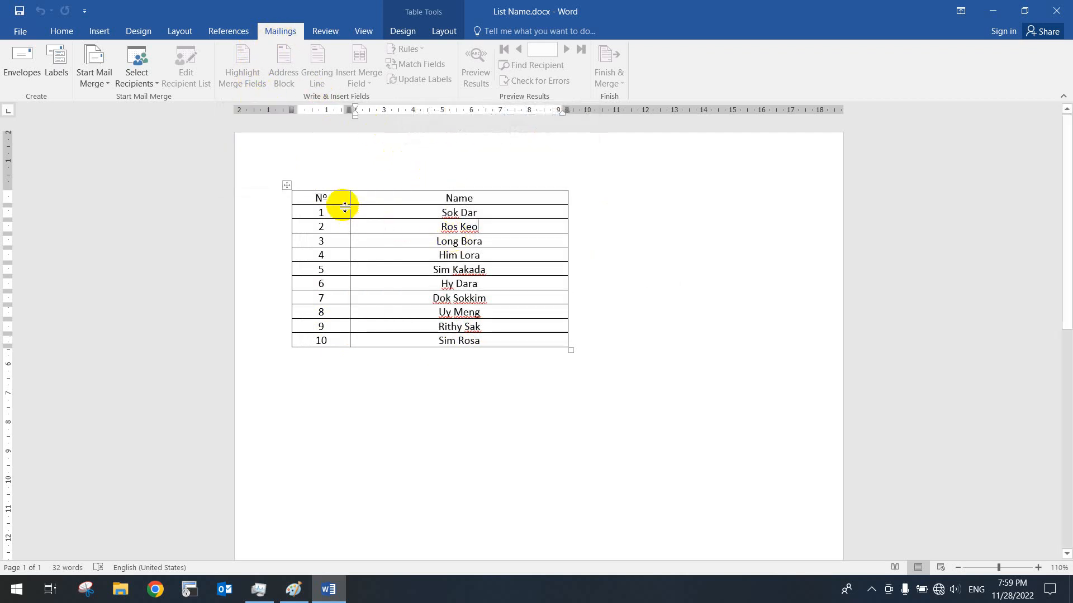
drag(335, 198, 481, 339)
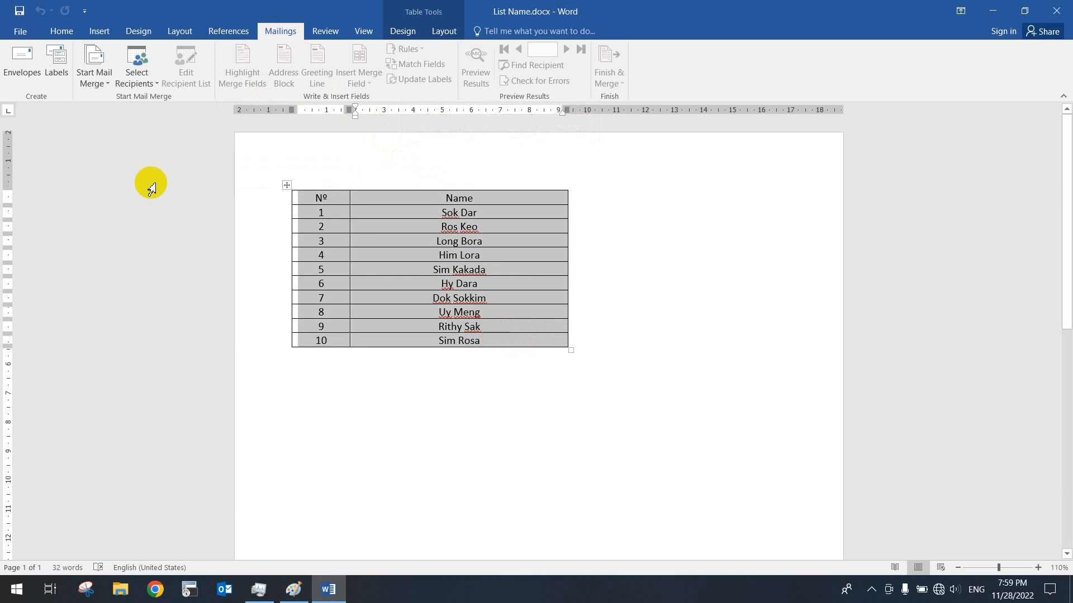
click(20, 31)
click(45, 158)
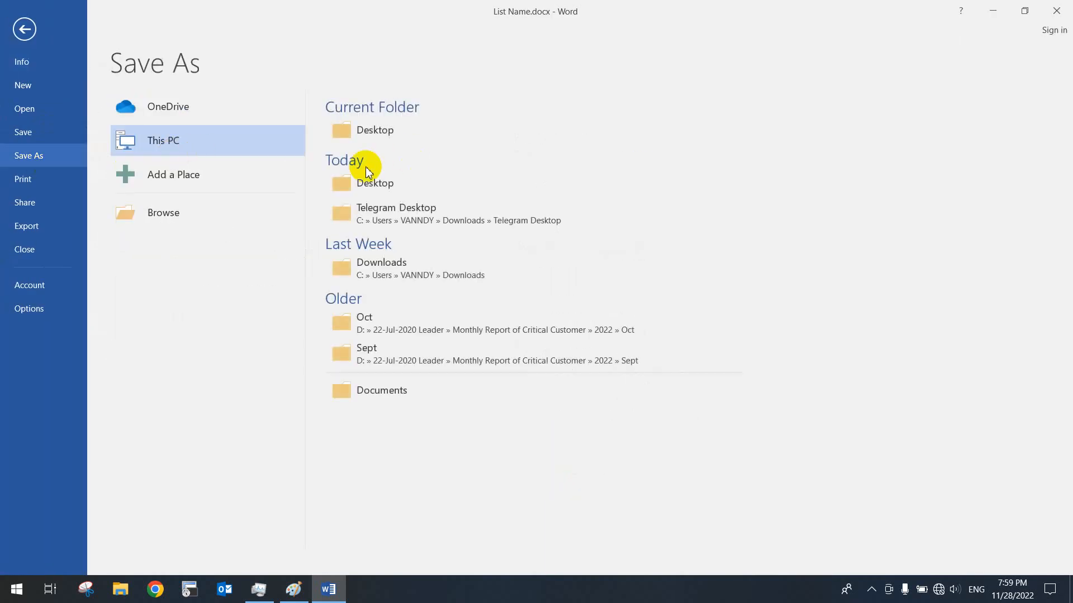
click(357, 135)
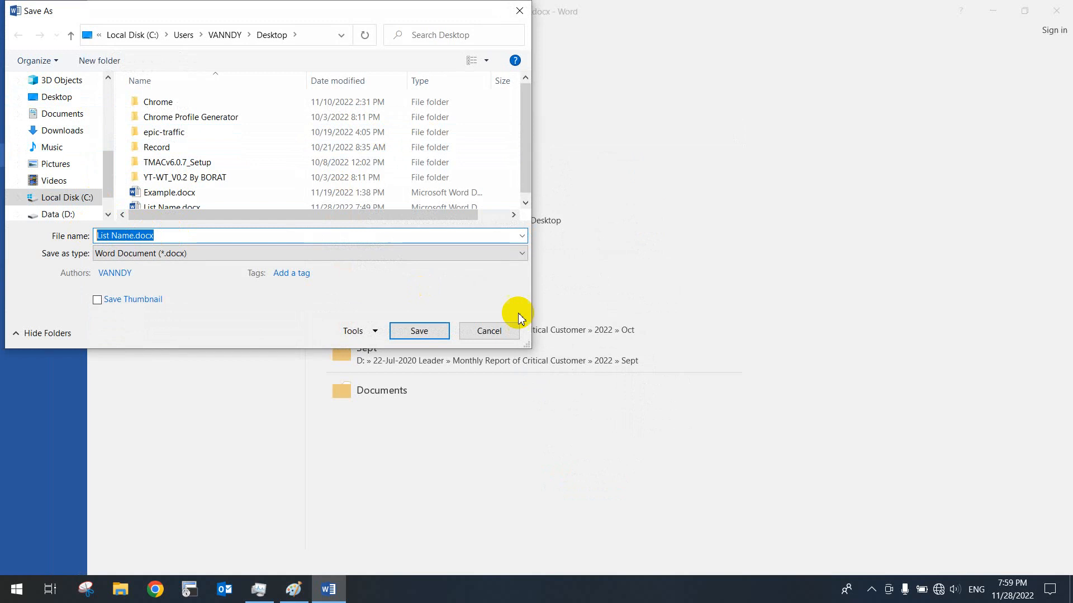
click(516, 331)
key(Escape)
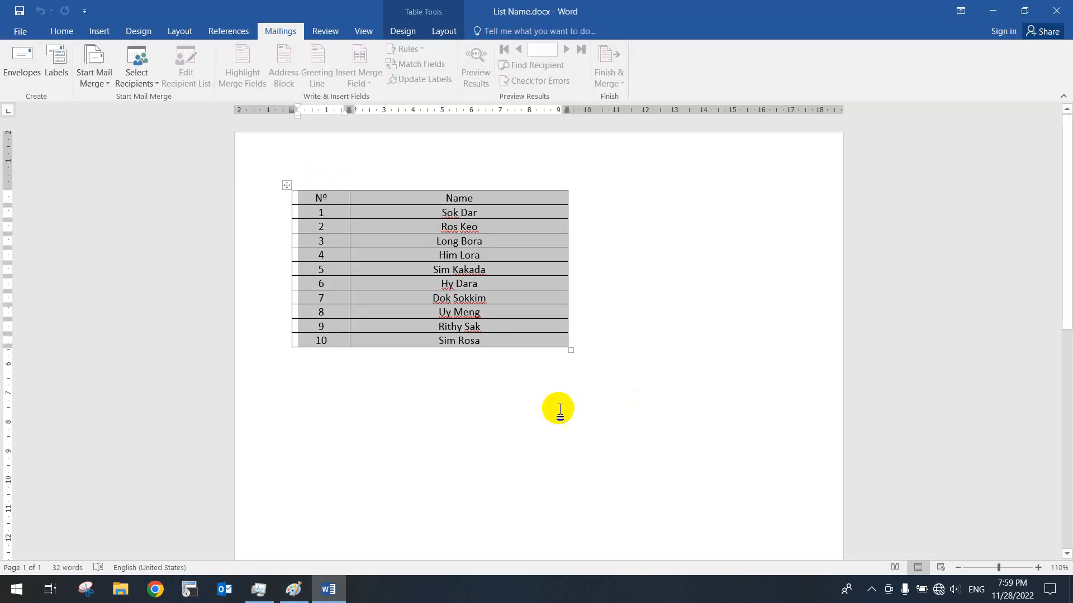
click(579, 380)
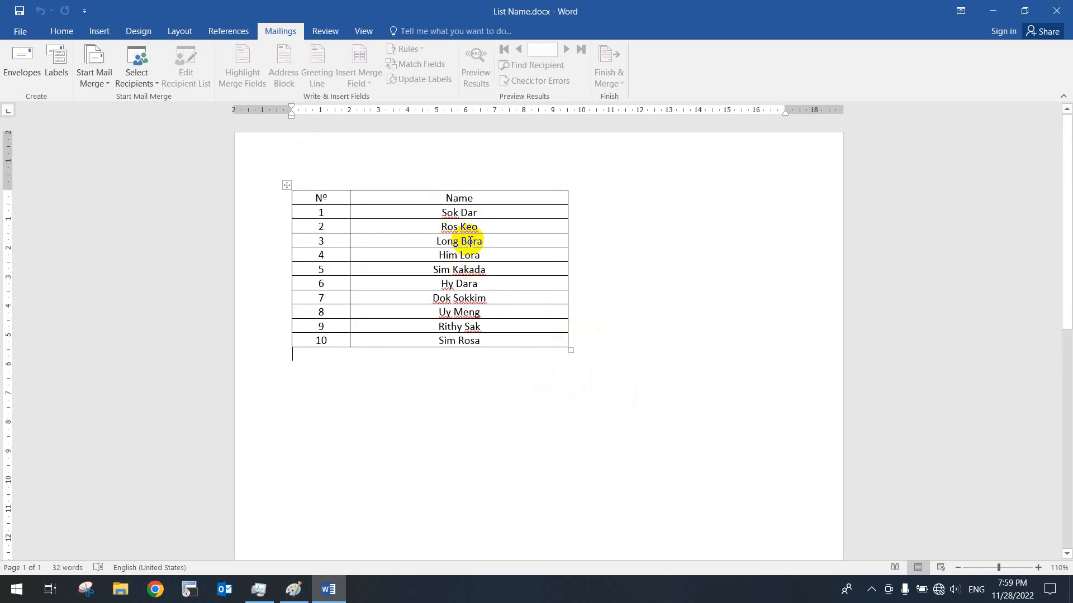
drag(319, 211, 503, 342)
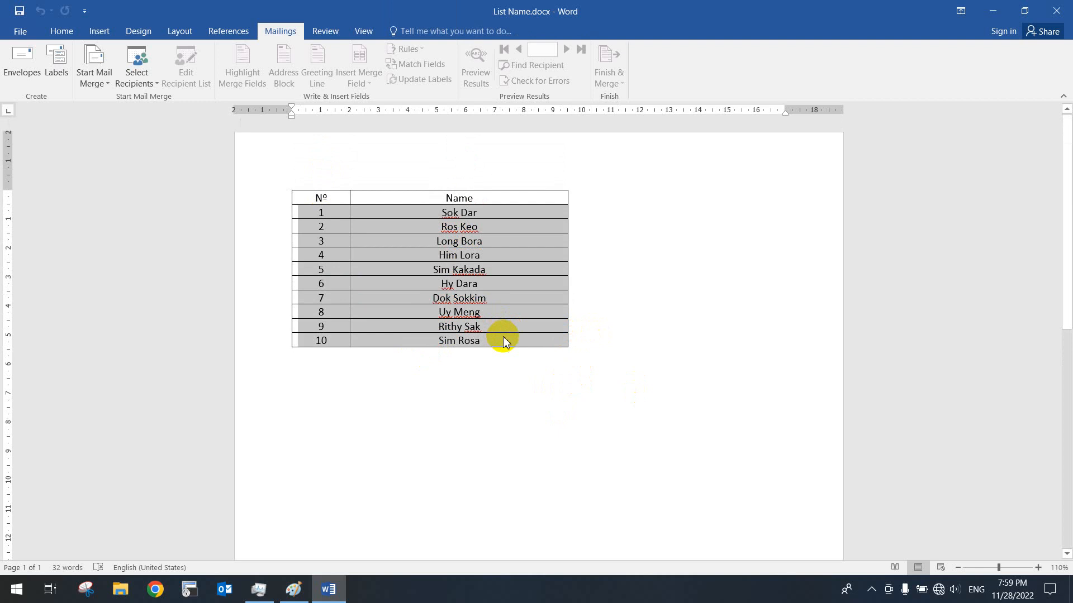
click(524, 382)
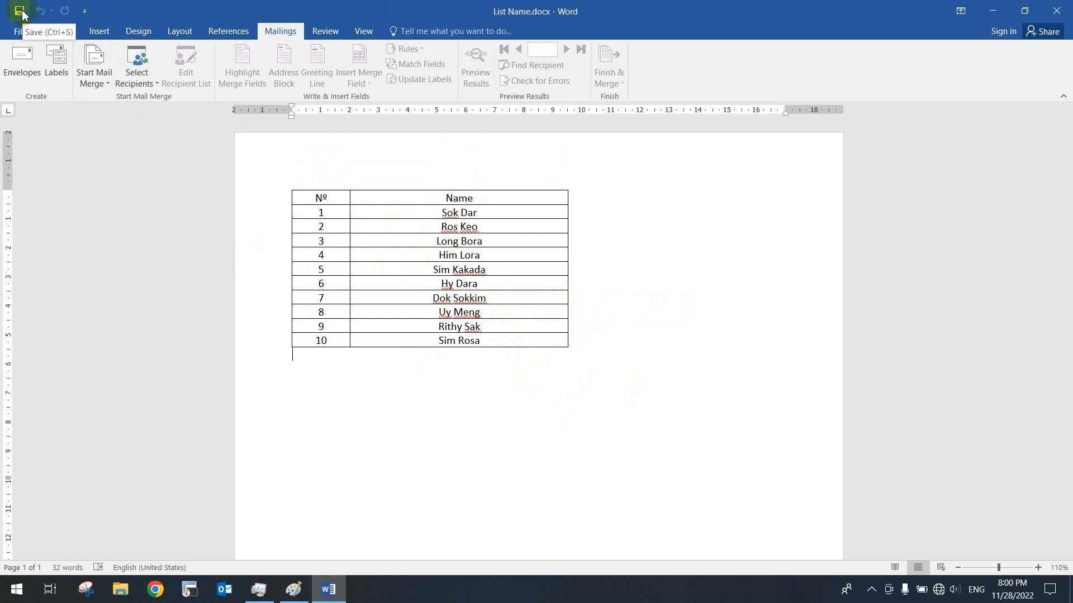
Close List Name.docx and move its file icon to an empty central area of the desktop
click(1060, 8)
drag(455, 539, 766, 268)
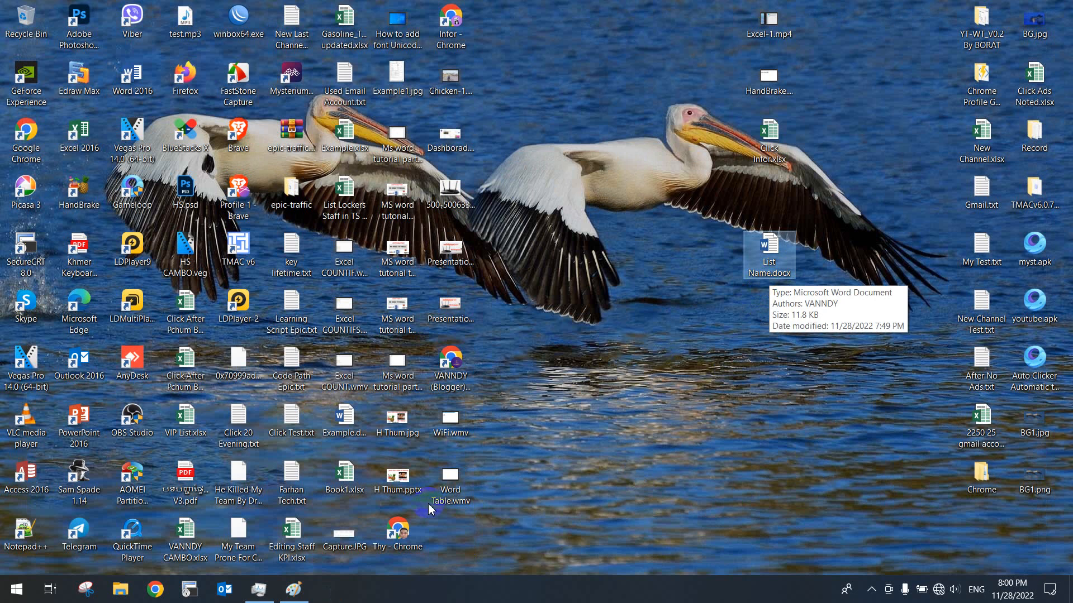
Start Word and create a new blank document
click(2, 600)
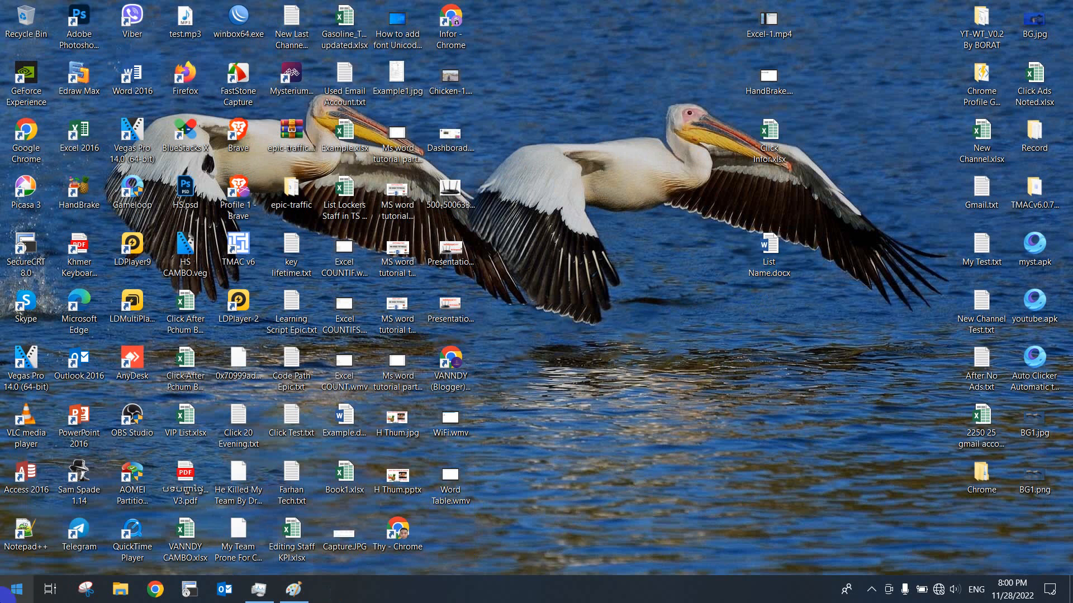
text(w)
key(Return)
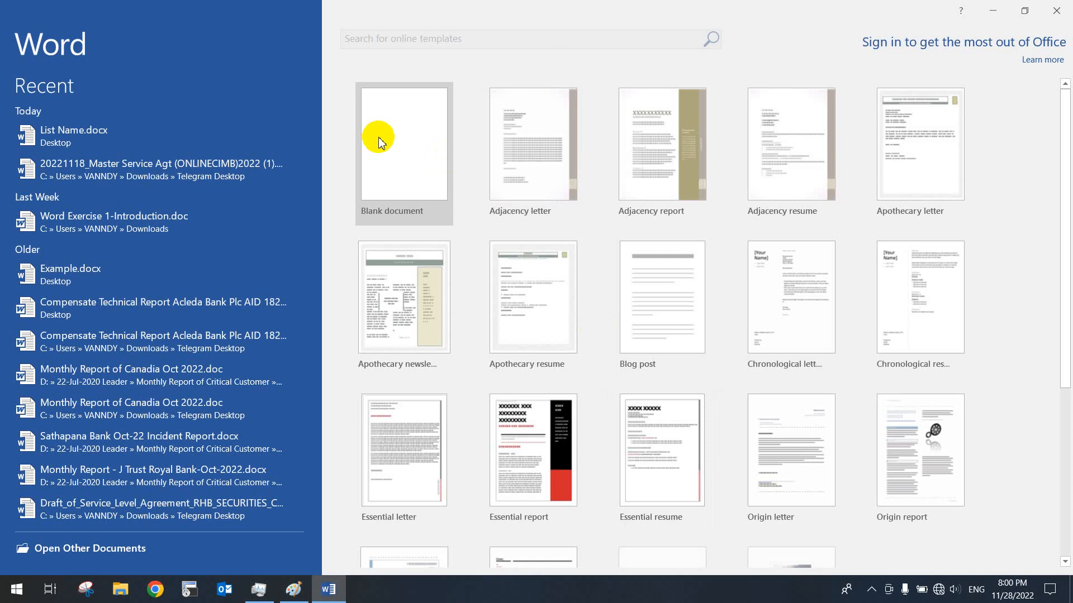
click(386, 139)
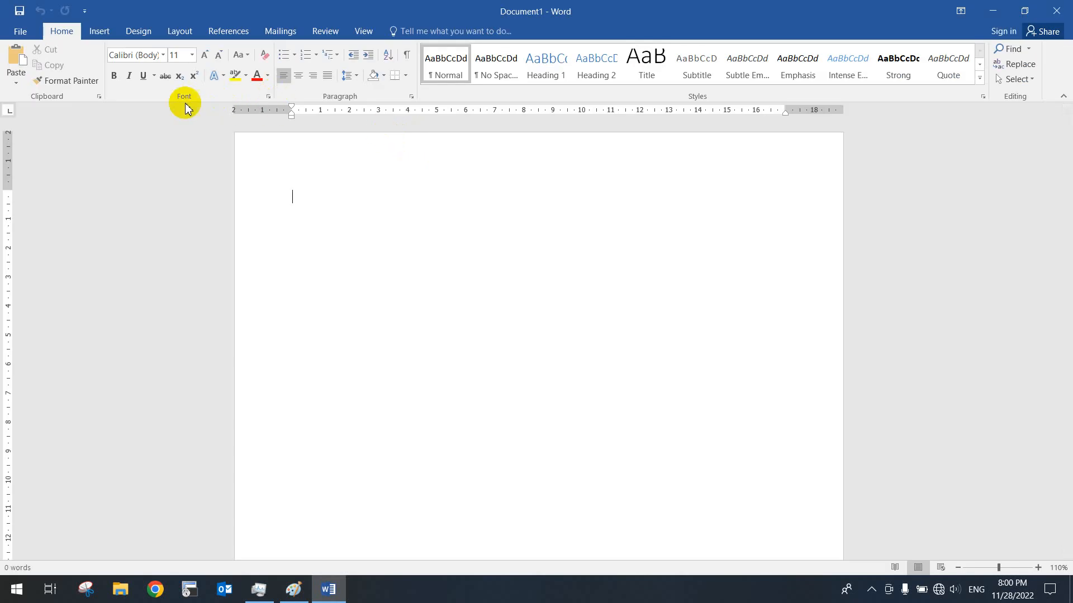
Set the page to landscape orientation with A5 paper size for the whole document
click(179, 31)
click(213, 96)
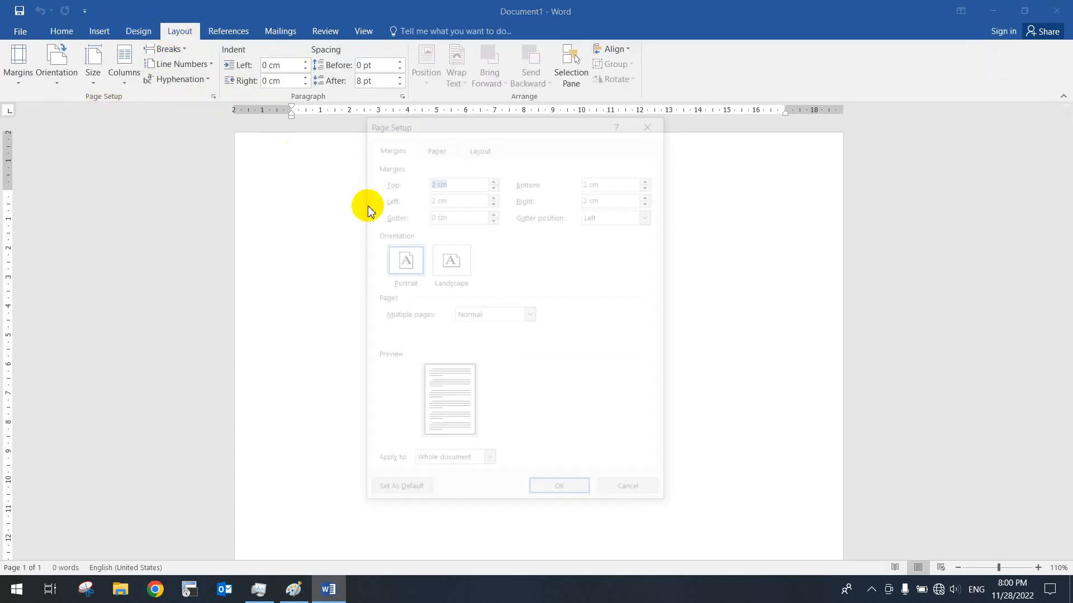
click(448, 267)
click(434, 145)
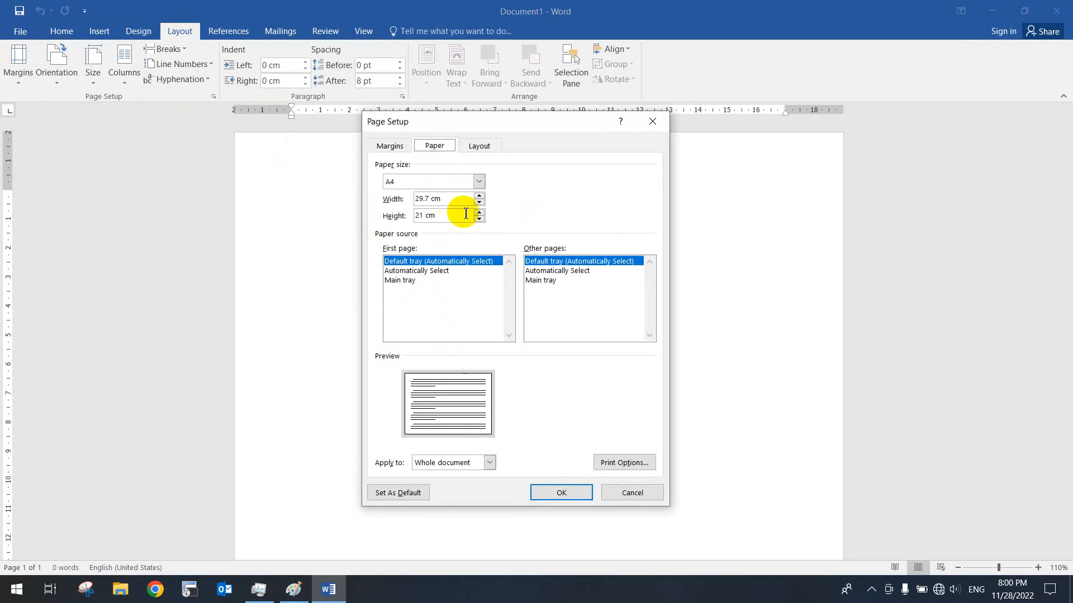
click(482, 185)
click(427, 230)
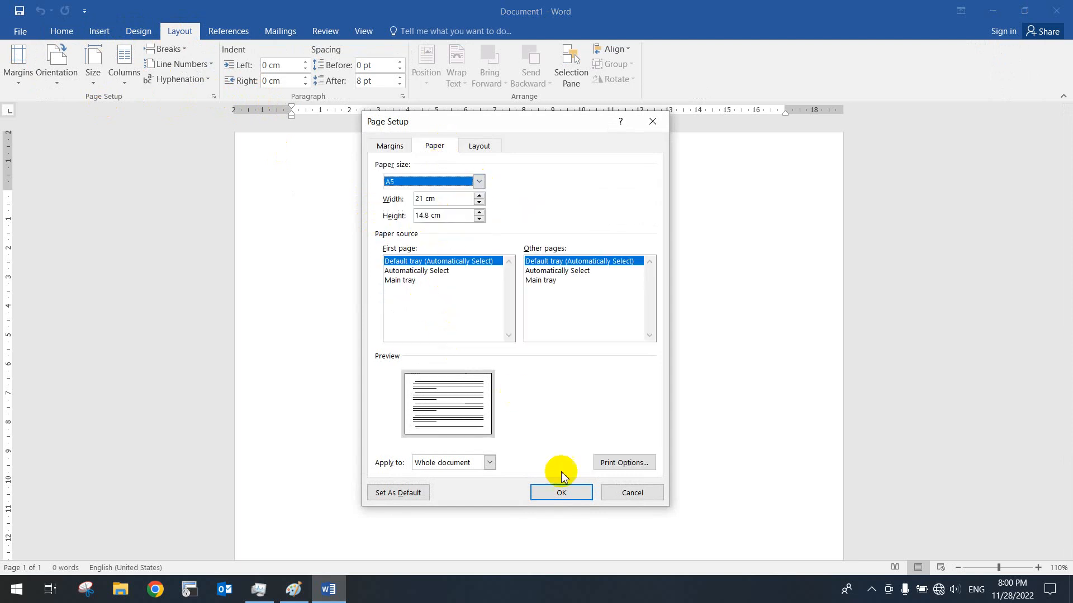
key(Return)
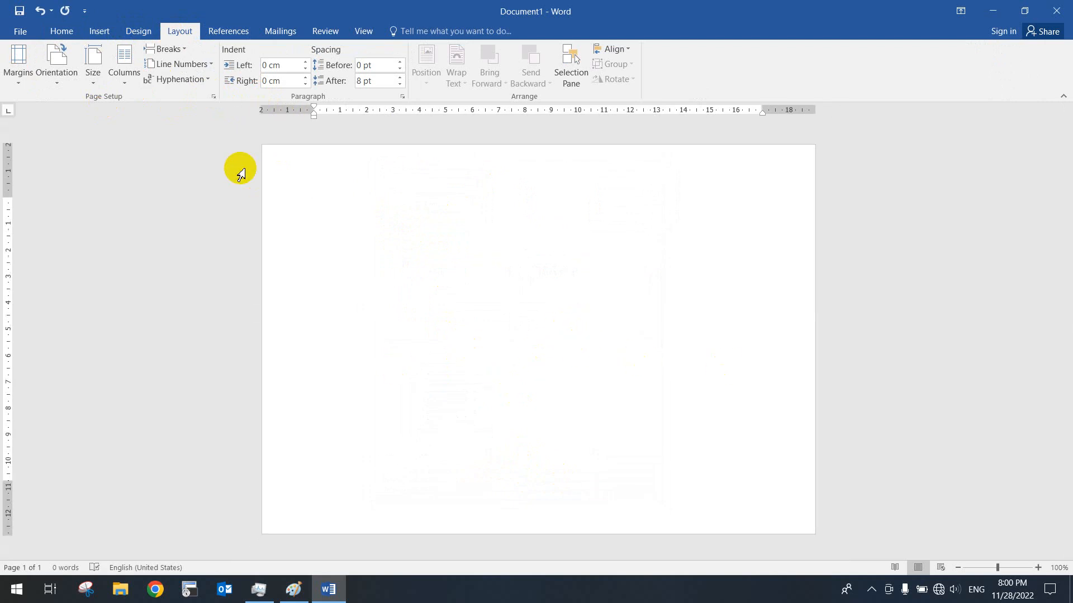
Draw a rounded rectangle about 13 cm wide and 1.9 cm high, centred across the middle of the page
click(99, 33)
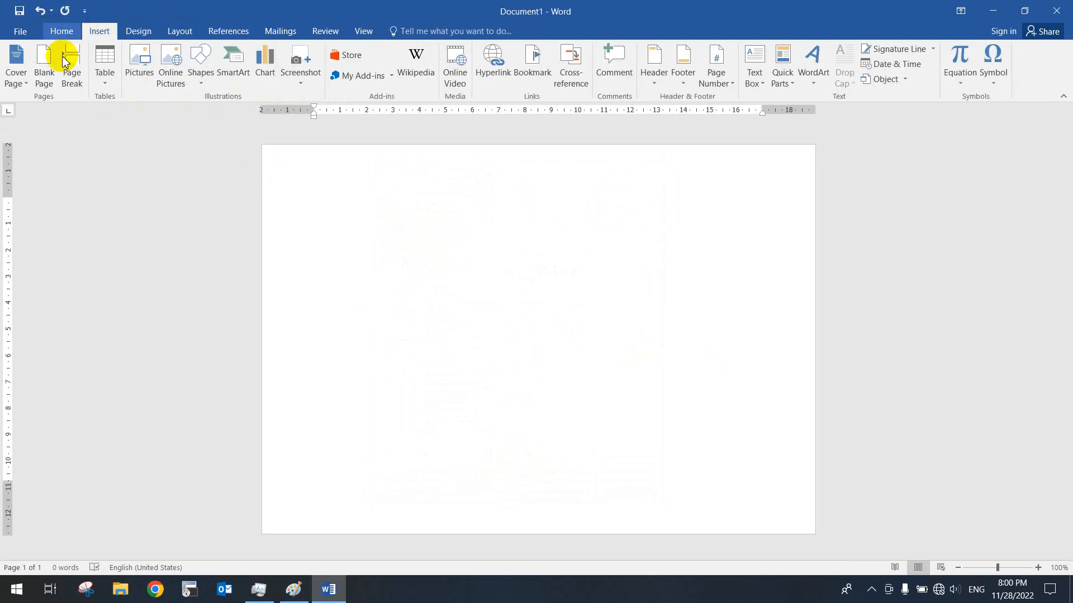
click(200, 74)
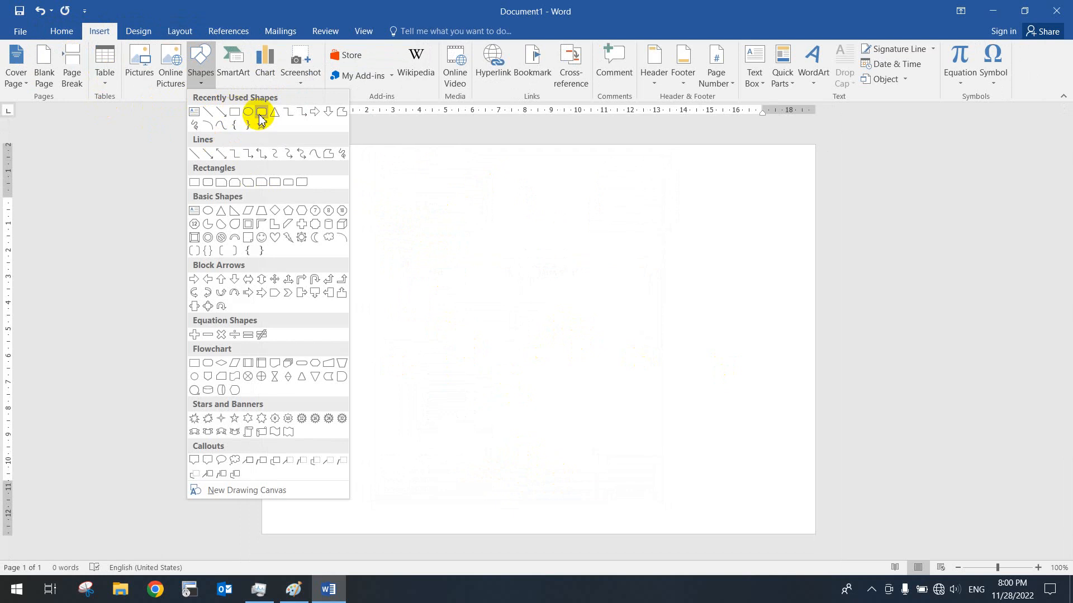
click(260, 114)
mouse_move(353, 262)
mouse_down()
mouse_move(532, 316)
mouse_move(654, 315)
mouse_up()
drag(577, 311, 611, 341)
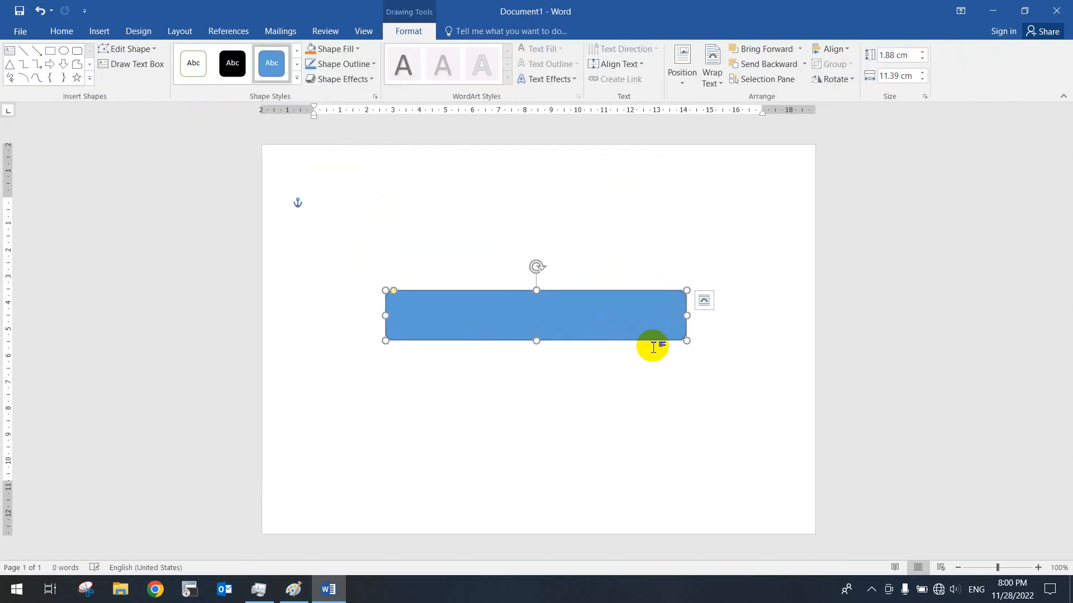
drag(686, 340, 728, 342)
drag(608, 346, 589, 360)
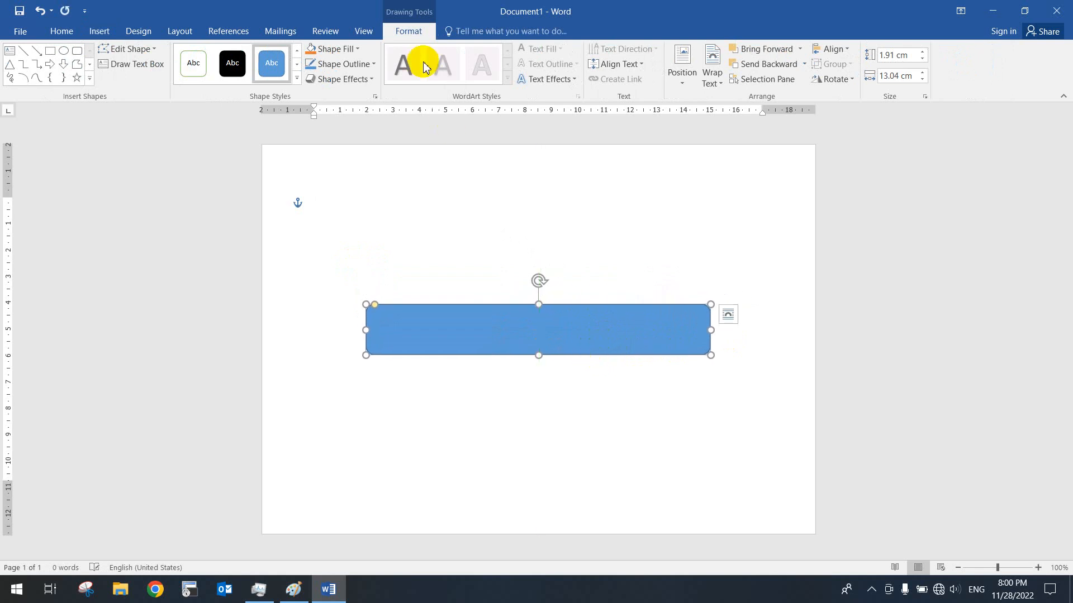
Give the rounded rectangle a white fill and a black outline
click(356, 49)
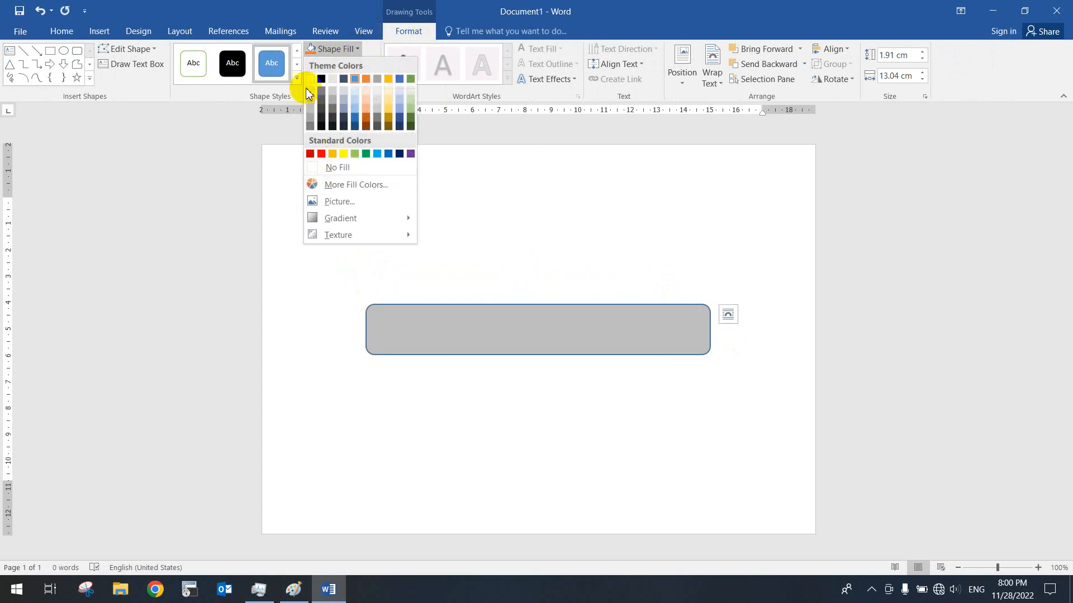
click(310, 79)
click(363, 66)
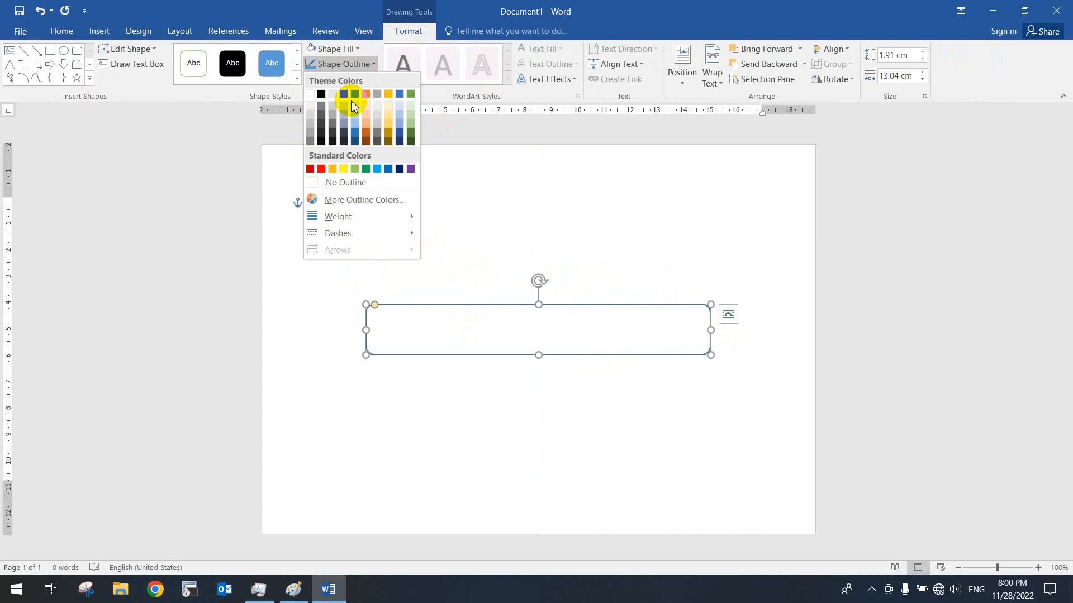
click(320, 99)
click(435, 209)
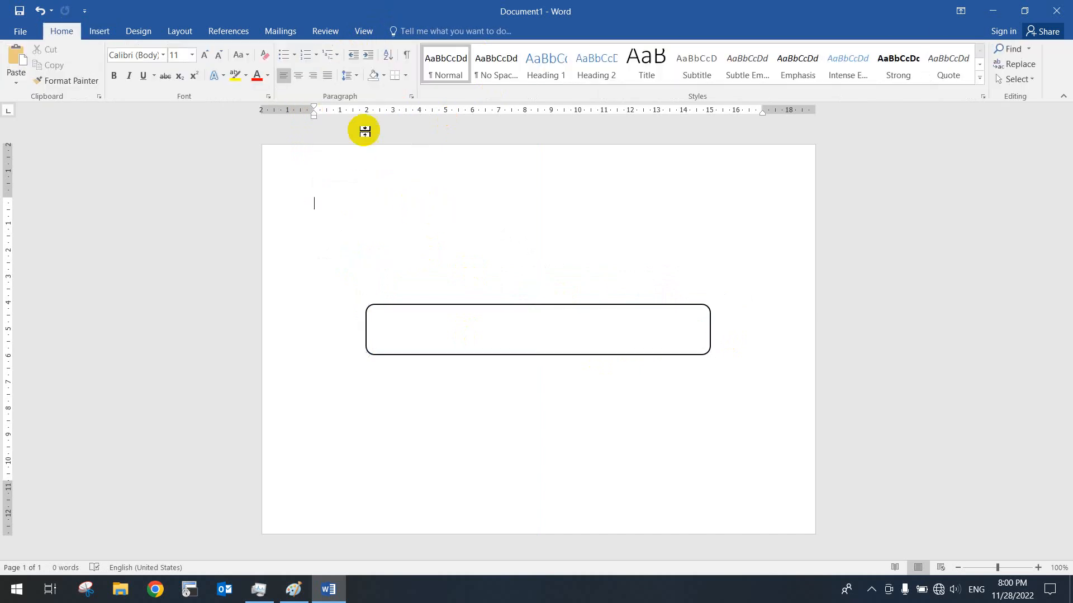
Insert WordArt reading "Ivitation Name" in the black style with a blue shadow and place it just above the rounded rectangle
click(96, 33)
click(813, 76)
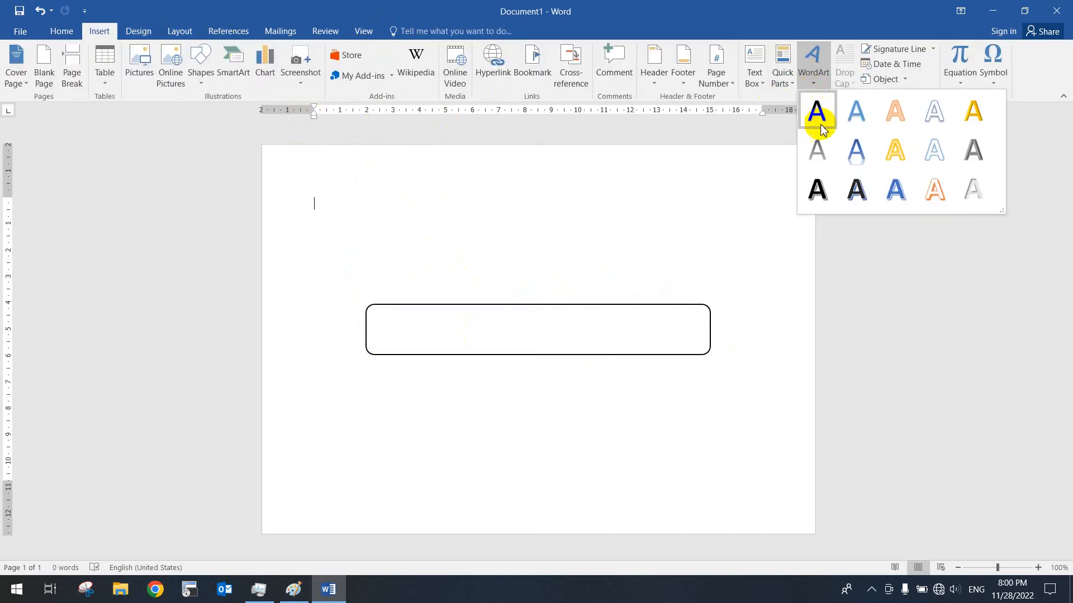
click(855, 189)
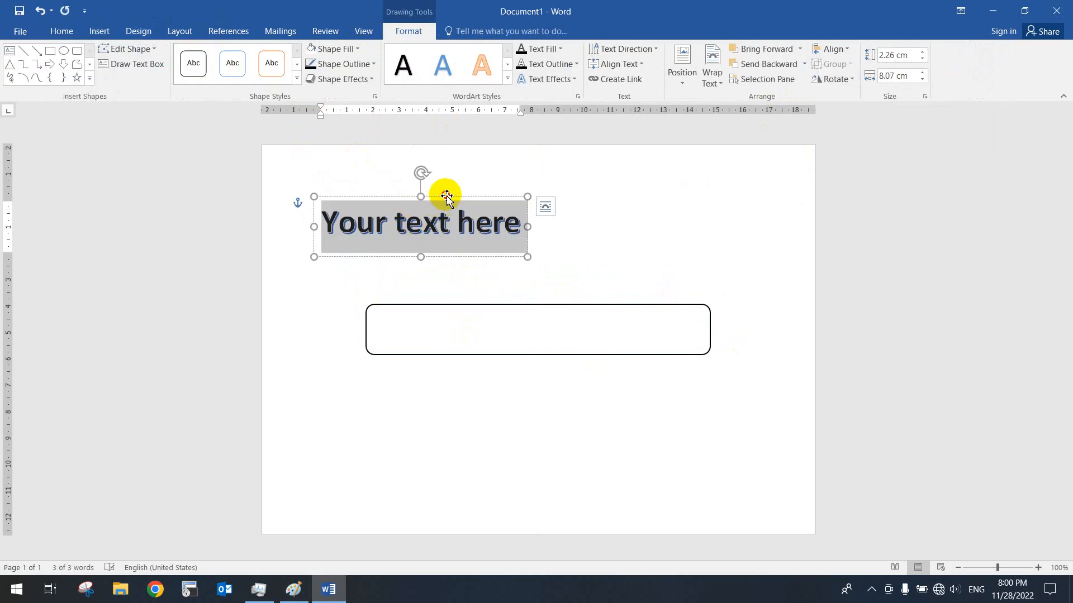
drag(447, 197, 514, 198)
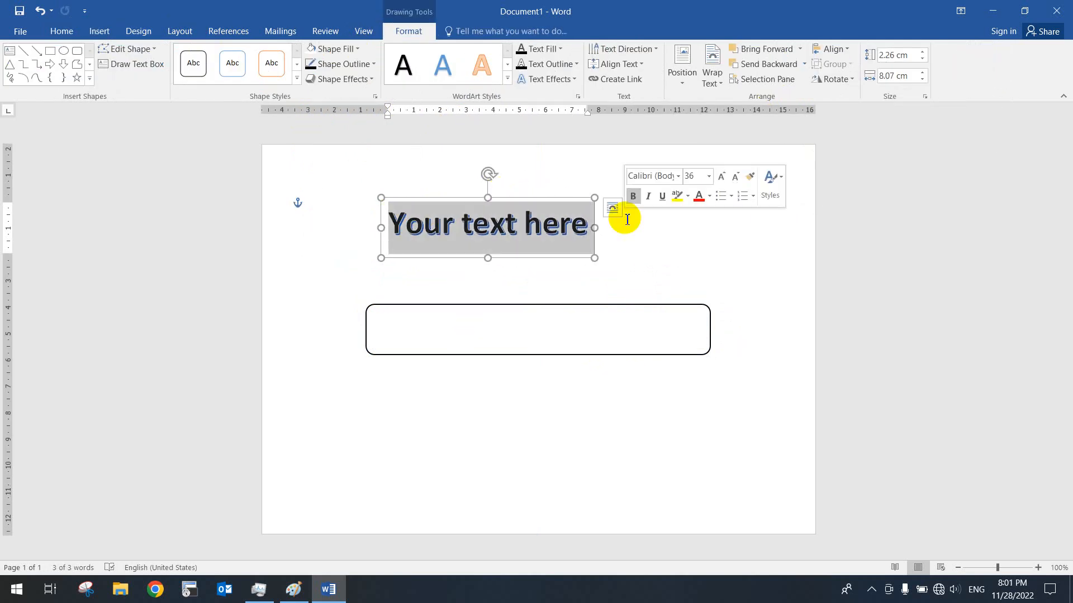
text(Ivi)
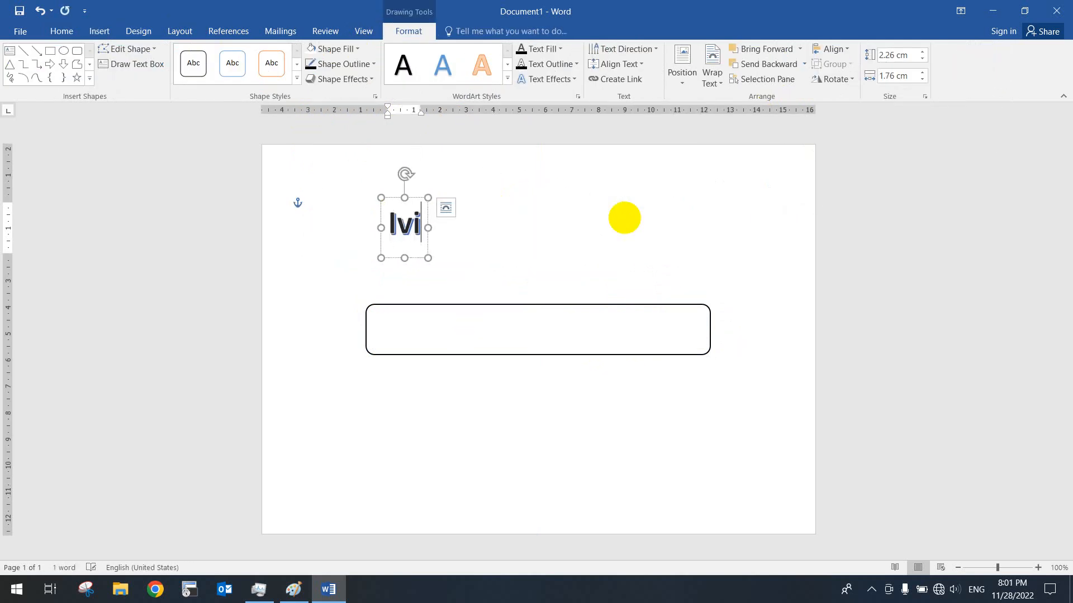
text(tato)
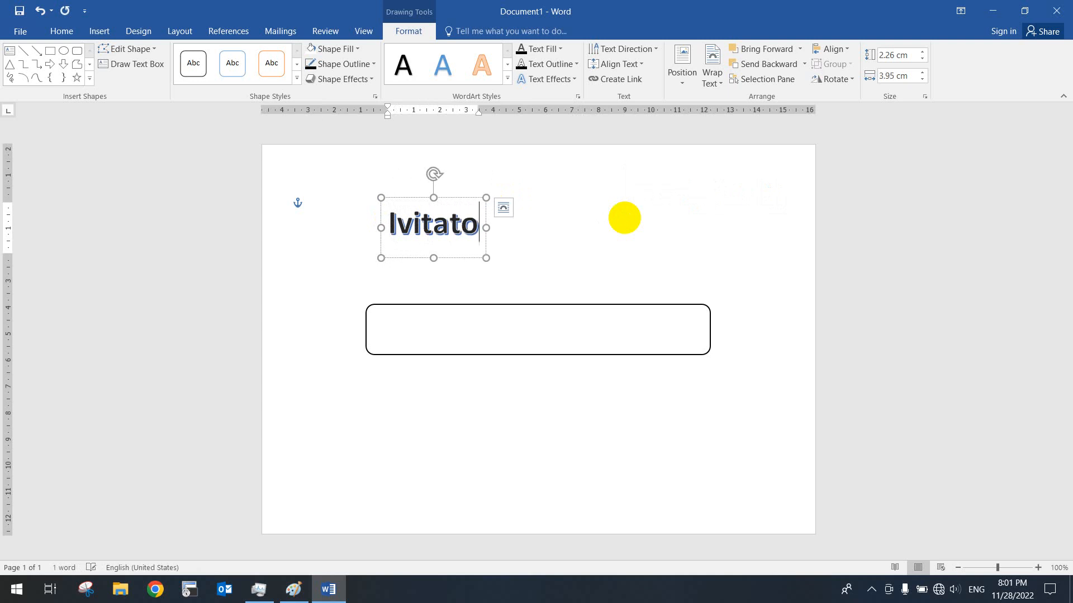
key(BackSpace)
text(ion Name)
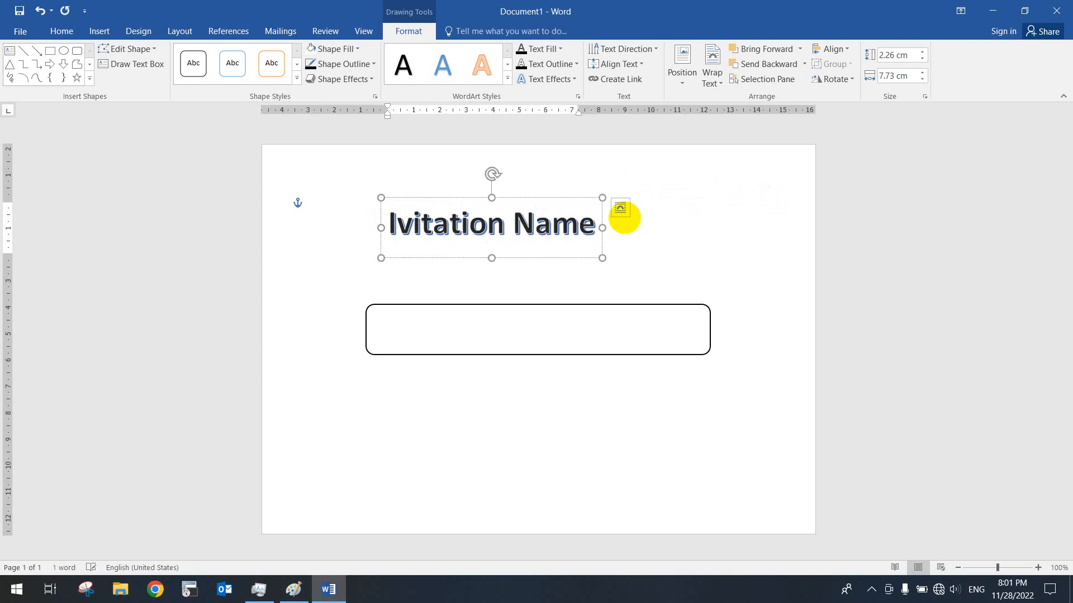
click(660, 242)
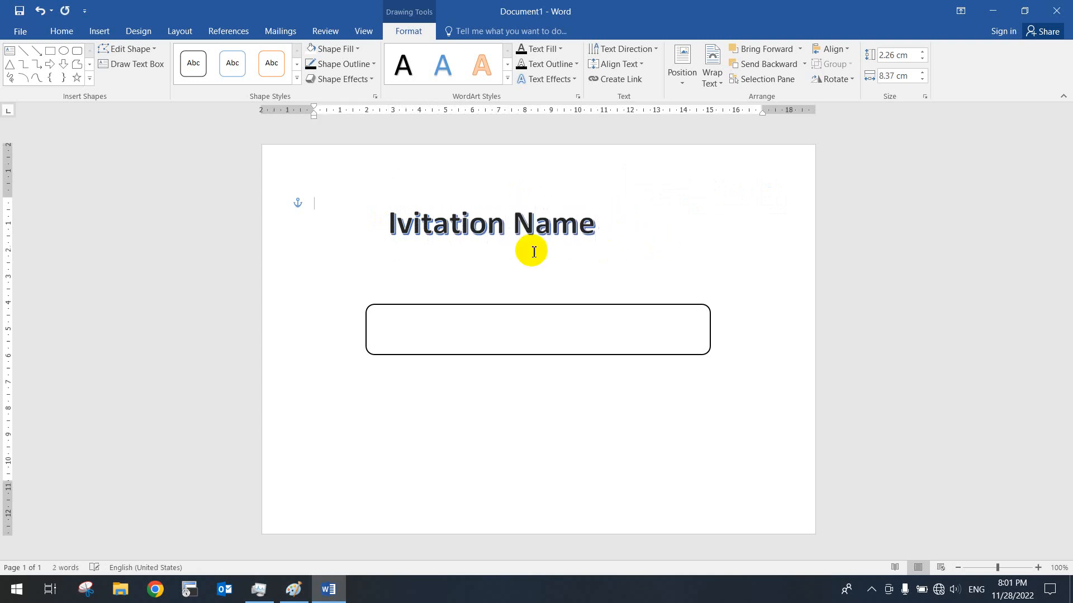
click(544, 258)
drag(544, 259, 567, 275)
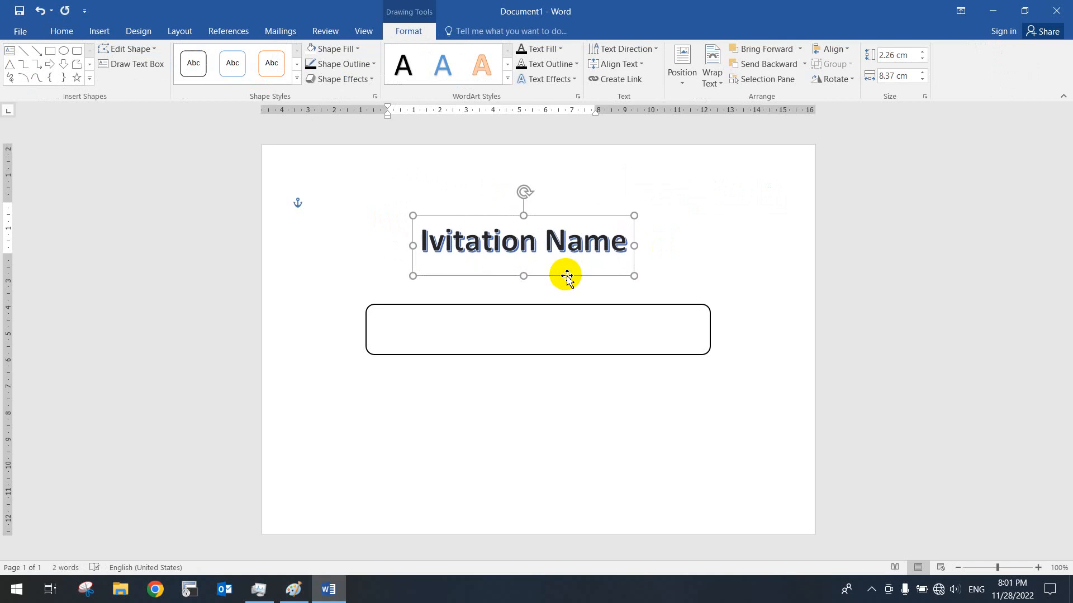
click(627, 48)
click(627, 49)
click(710, 84)
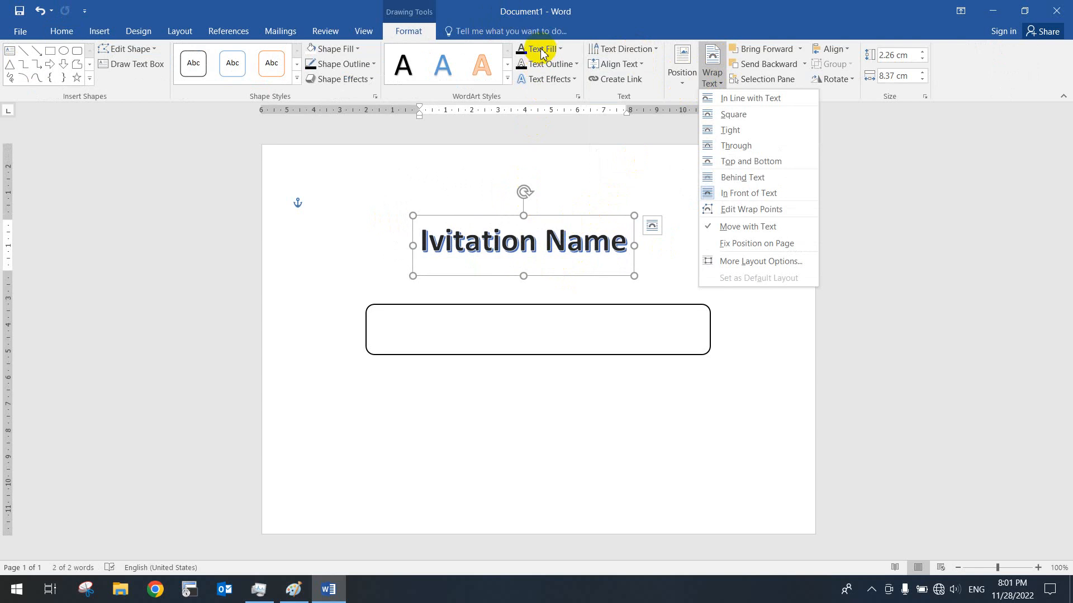
click(442, 214)
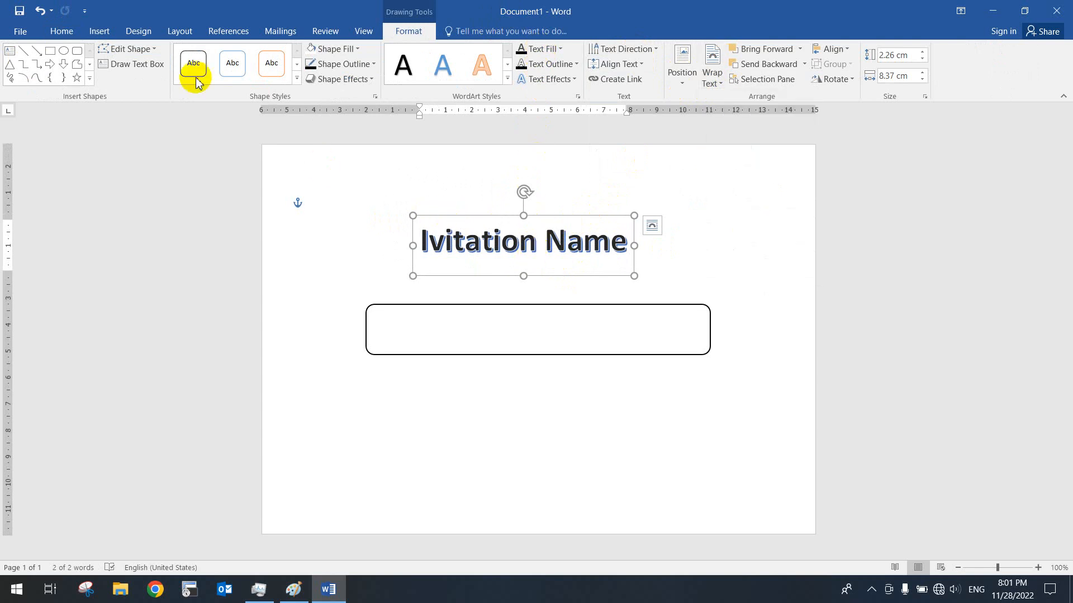
Enlarge the "Ivitation Name" WordArt to 72 pt and move it to the horizontal centre above the rounded rectangle
click(45, 33)
click(205, 55)
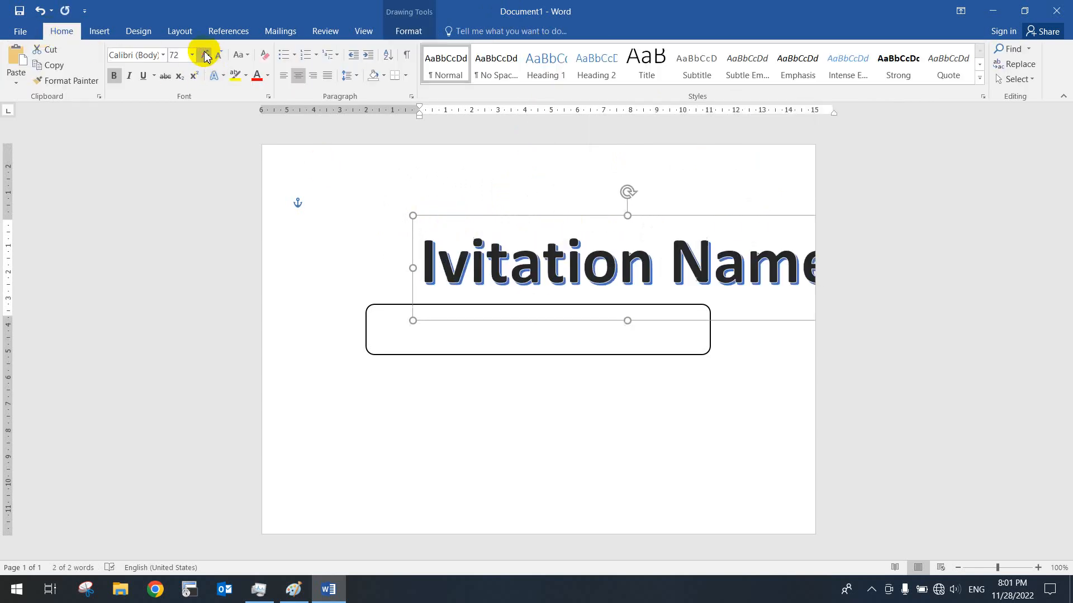
click(204, 55)
click(217, 55)
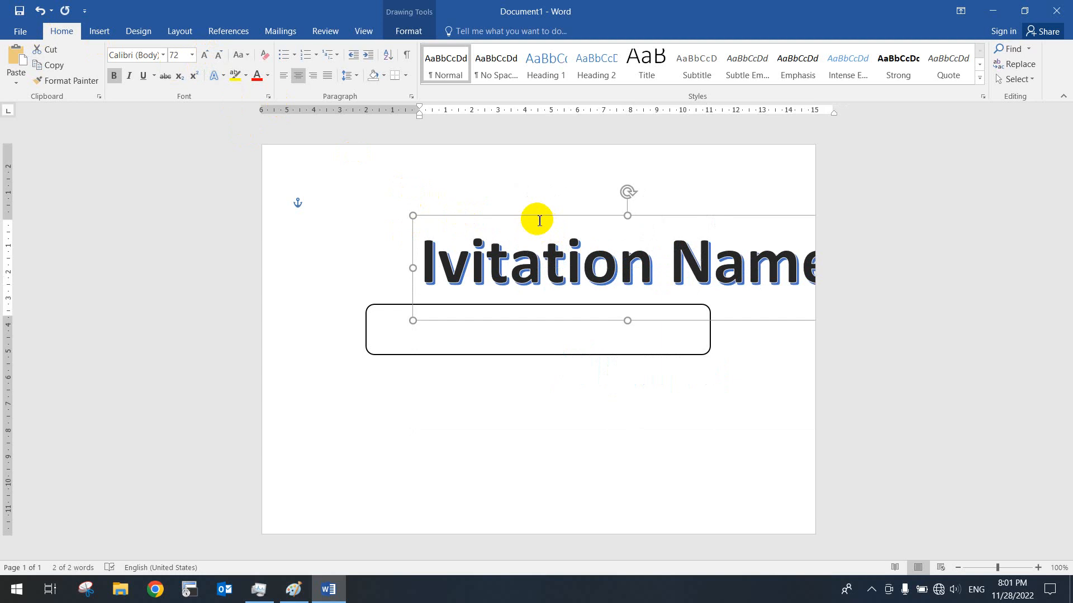
drag(539, 220, 451, 199)
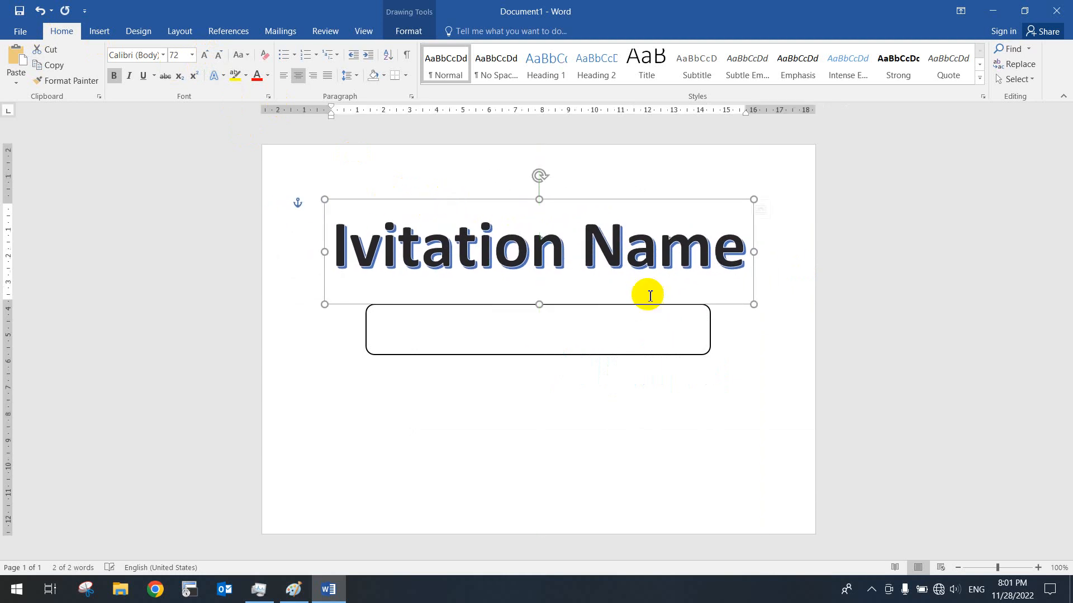
Duplicate the title WordArt below the rounded rectangle and replace the copy's text with "Date: 28-11-22"
drag(724, 309, 725, 465)
click(512, 443)
drag(351, 415, 736, 421)
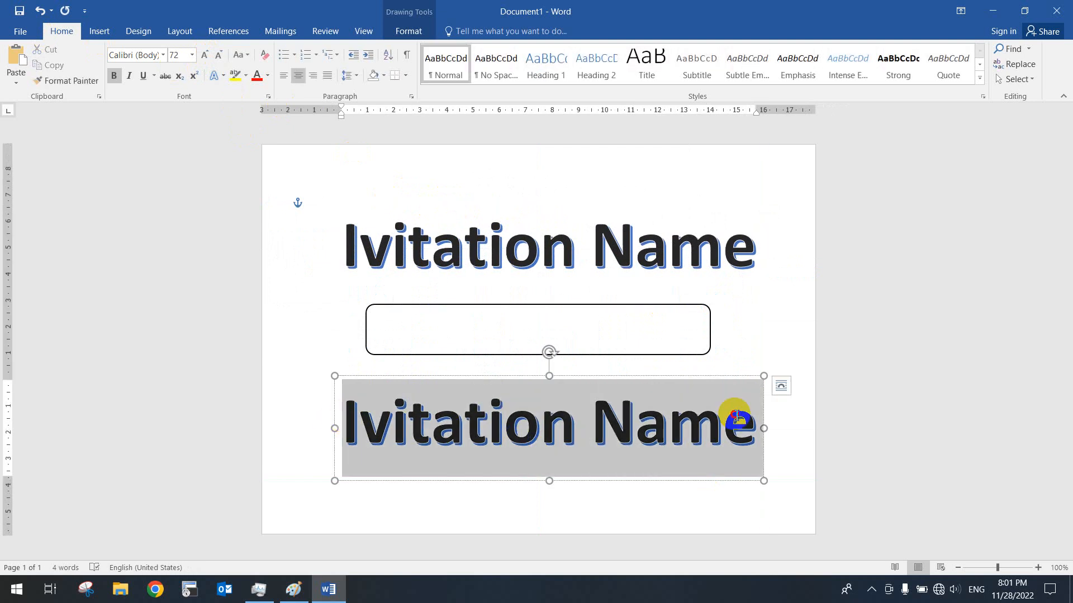
text(Date:)
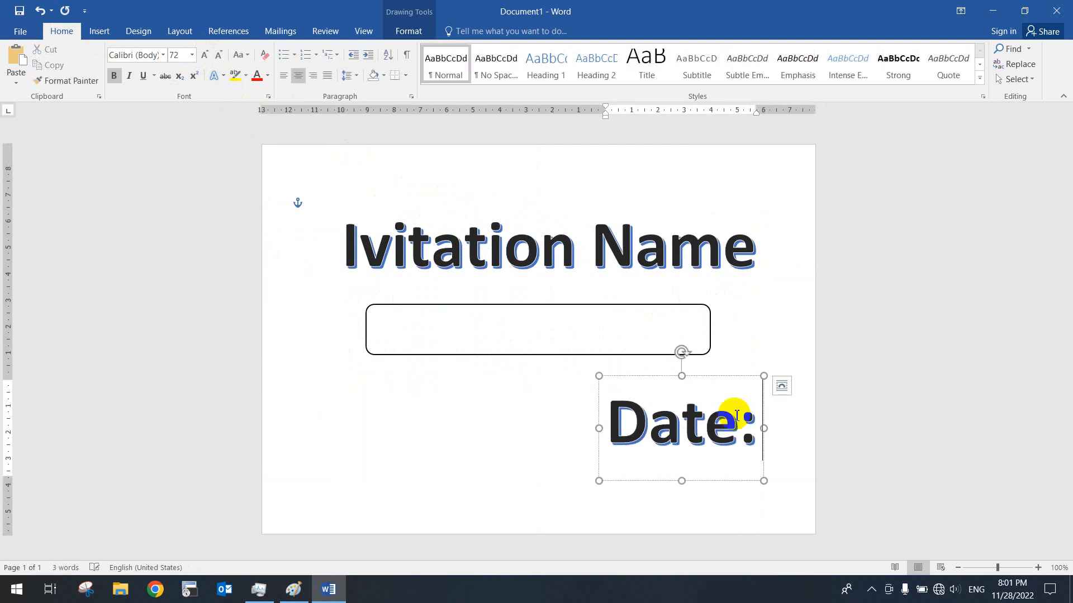
text( 28)
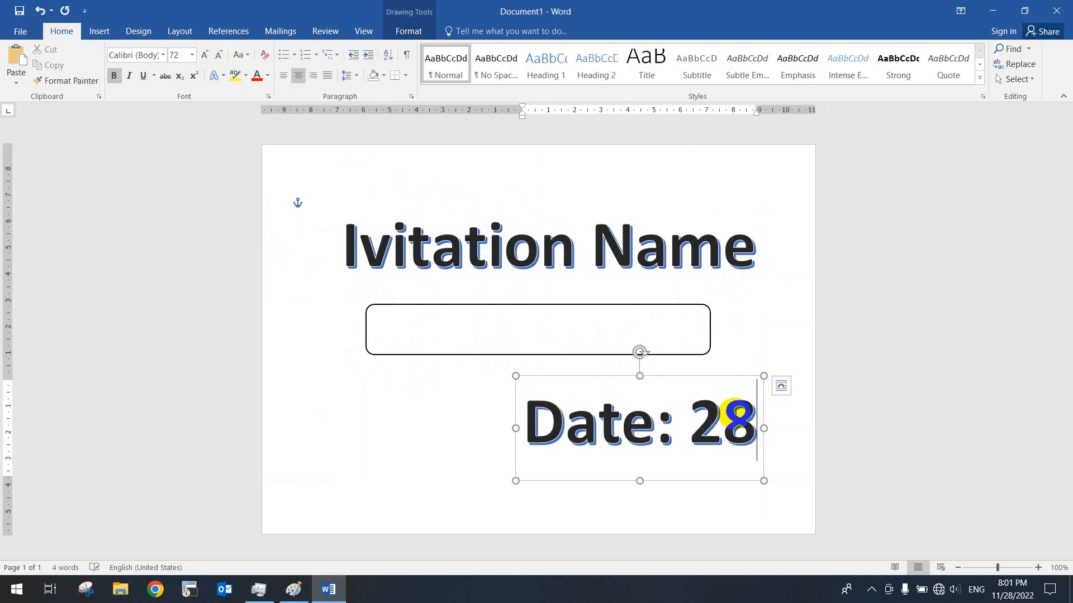
text(-11-22)
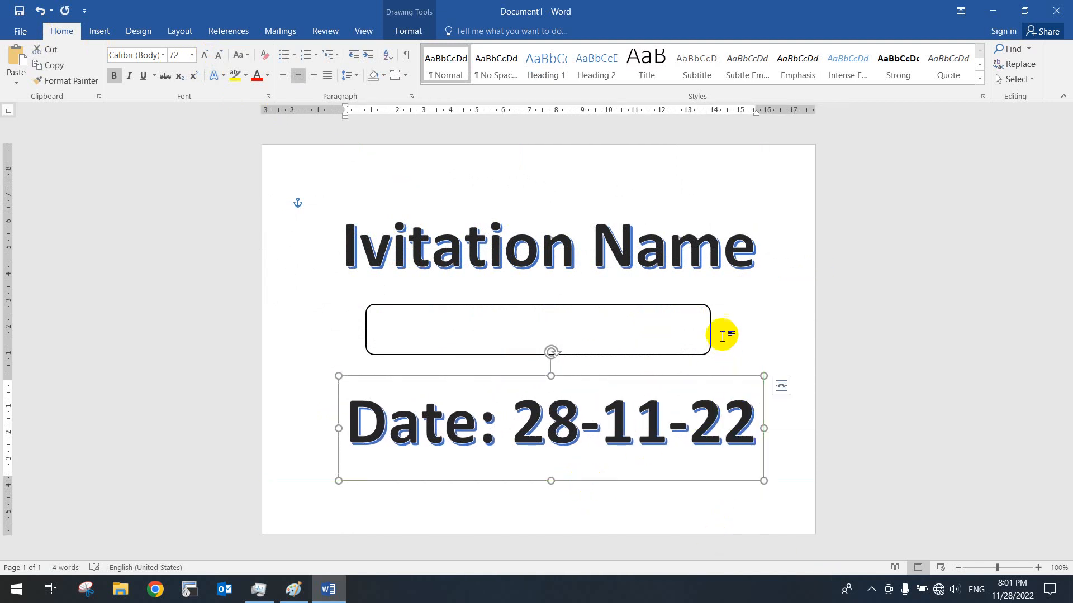
click(669, 186)
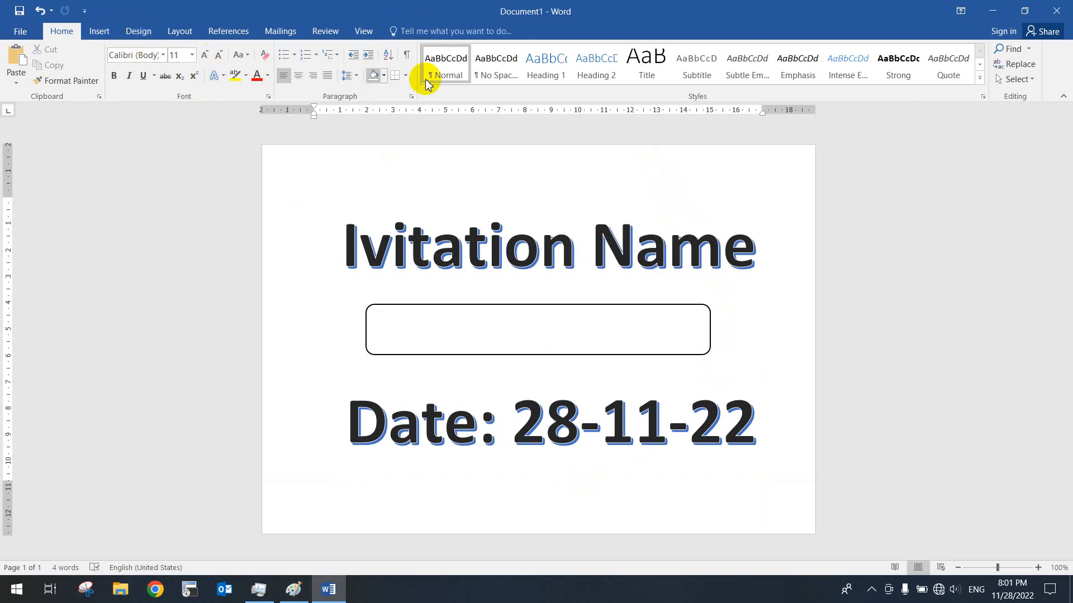
Draw a rectangle about 3.15 cm wide and 2.24 cm high in the page's upper-left corner
click(101, 30)
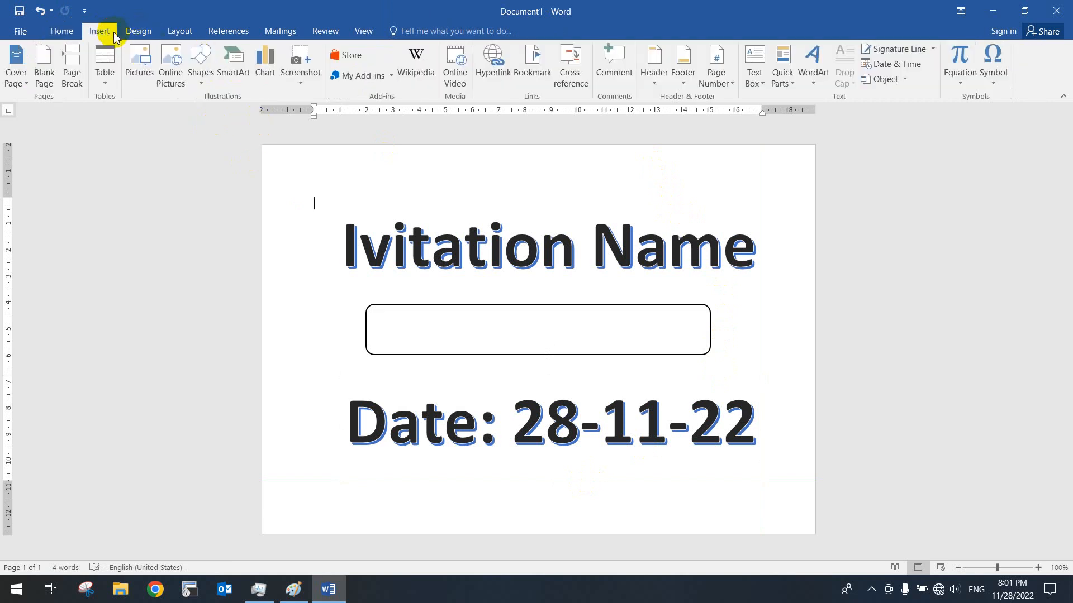
click(200, 66)
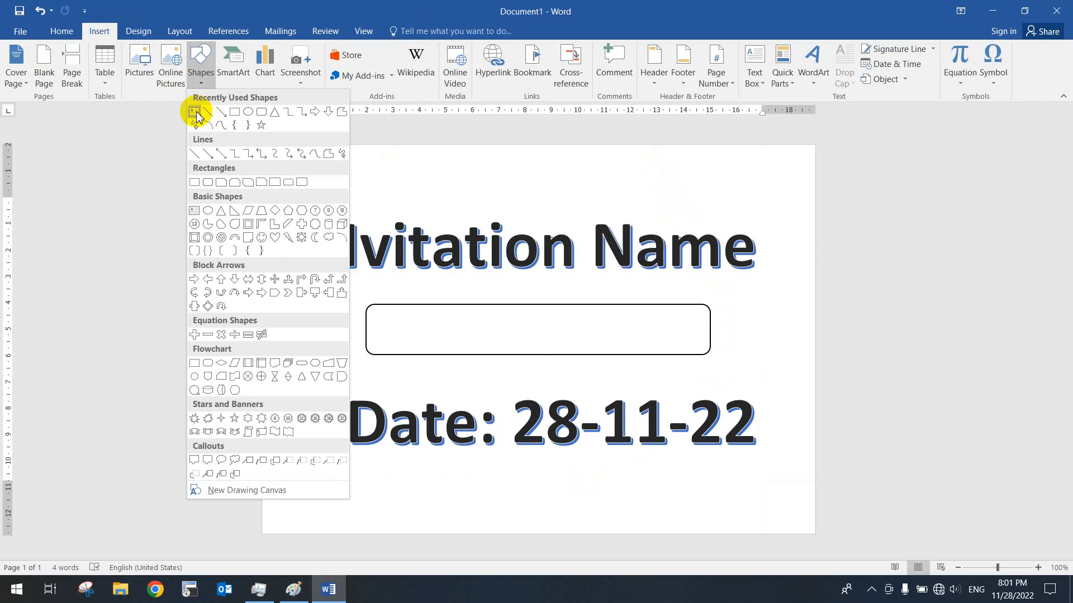
click(235, 111)
mouse_move(278, 152)
mouse_down()
mouse_move(374, 207)
mouse_move(362, 212)
mouse_up()
Enable text entry in the small blue rectangle and open the full symbol picker
right_click(328, 184)
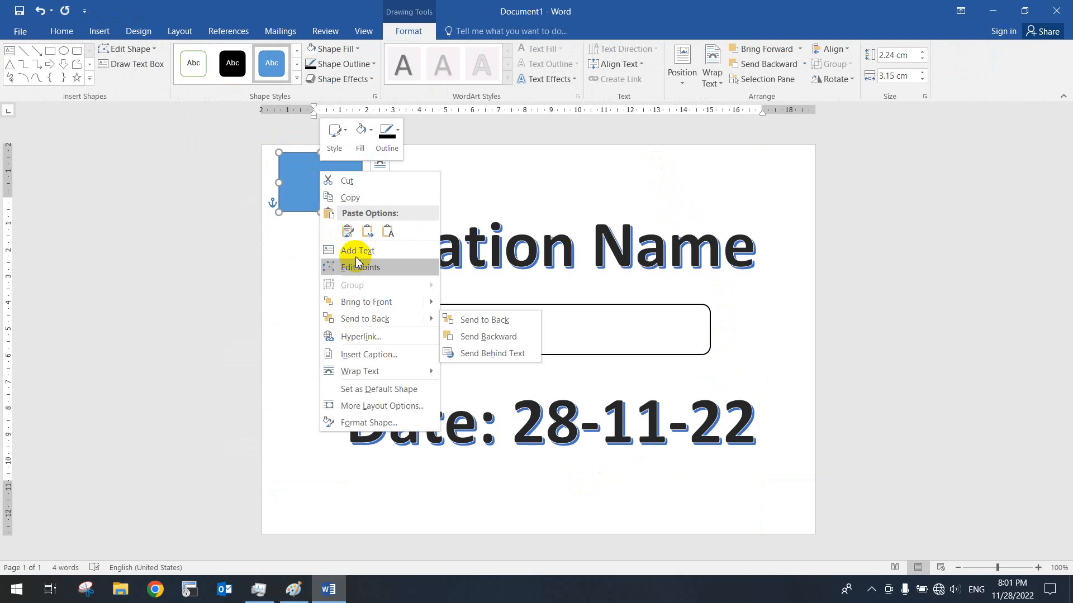
click(344, 250)
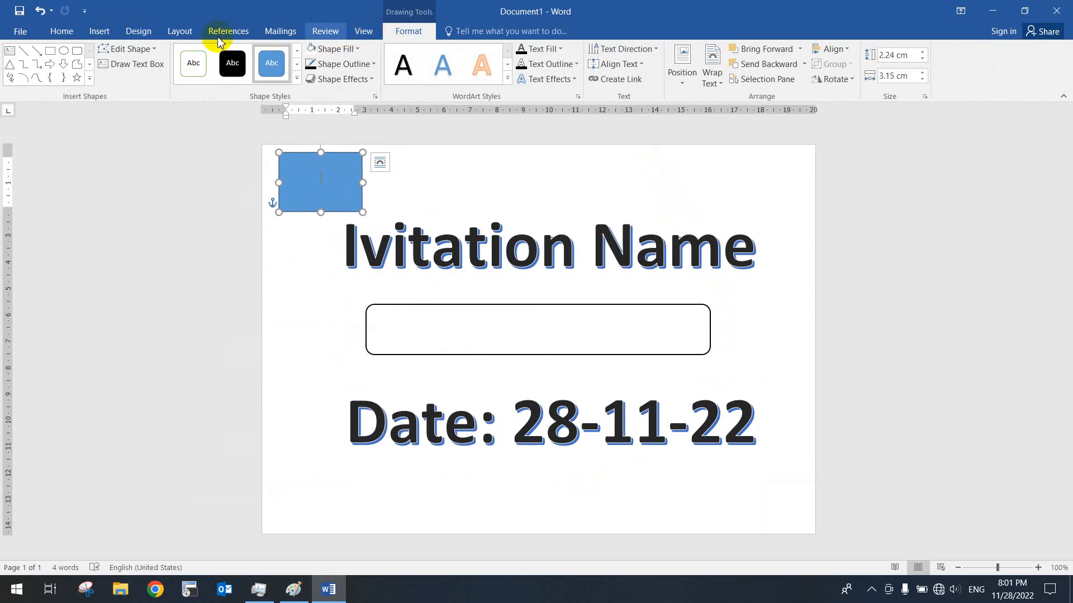
click(95, 35)
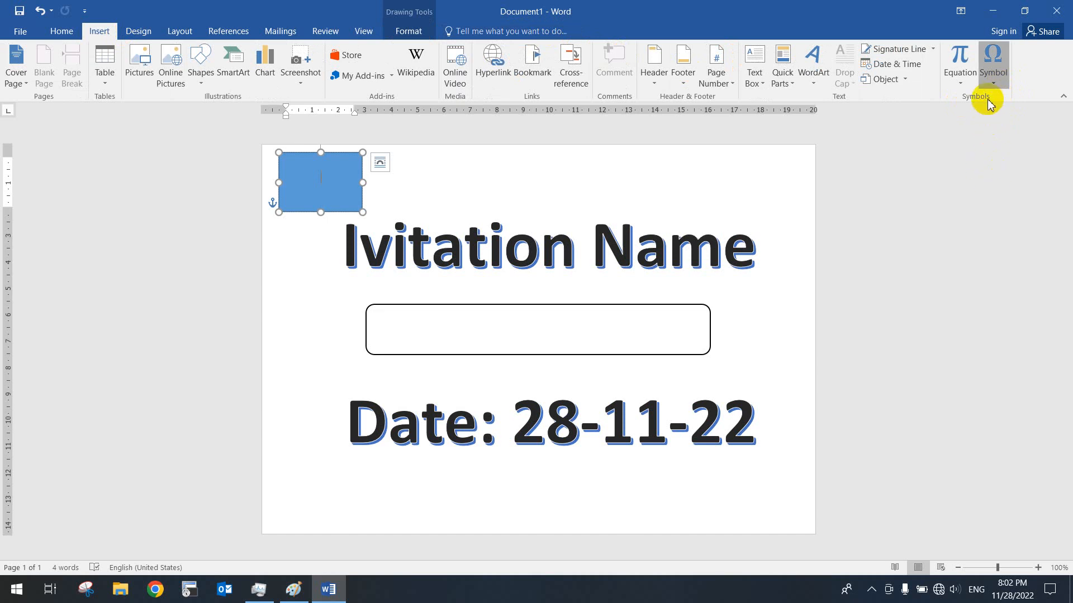
click(992, 83)
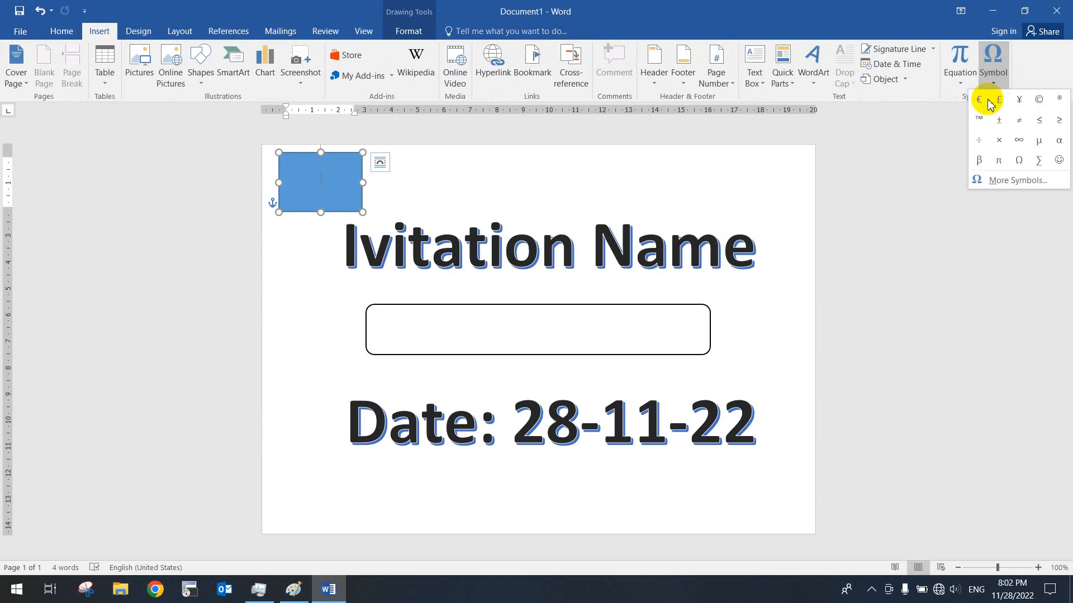
click(1000, 180)
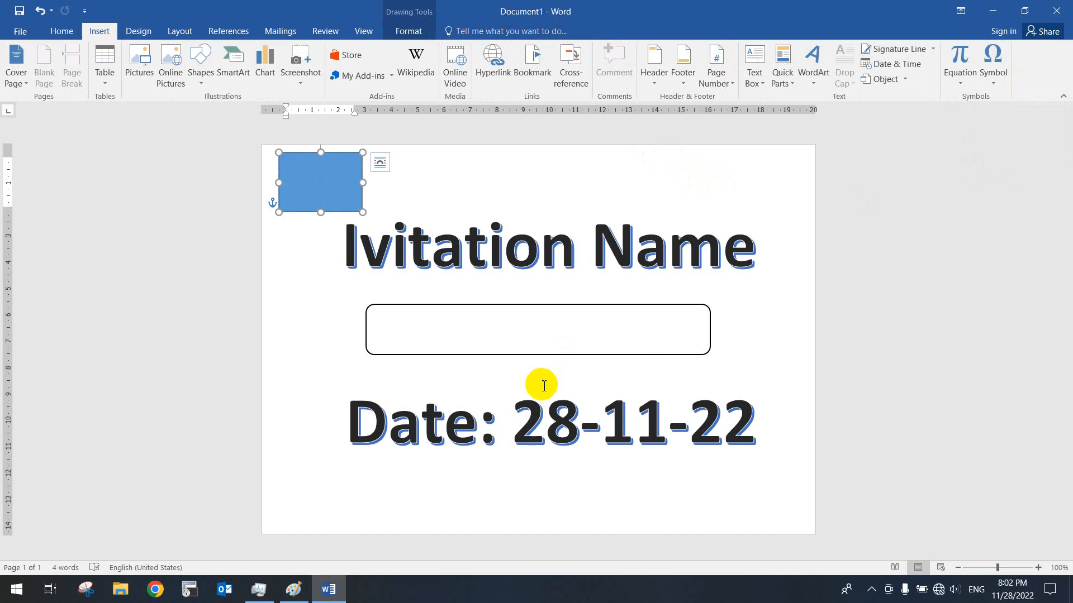
Look through the symbol picker's font list, including the fonts starting with "ta"
click(511, 191)
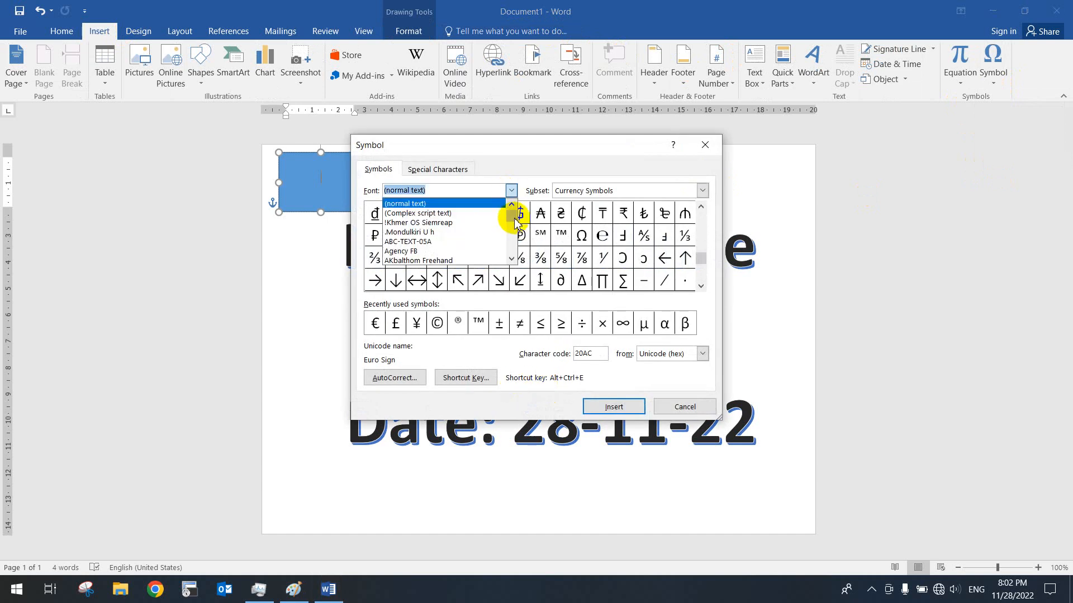
drag(514, 219, 514, 252)
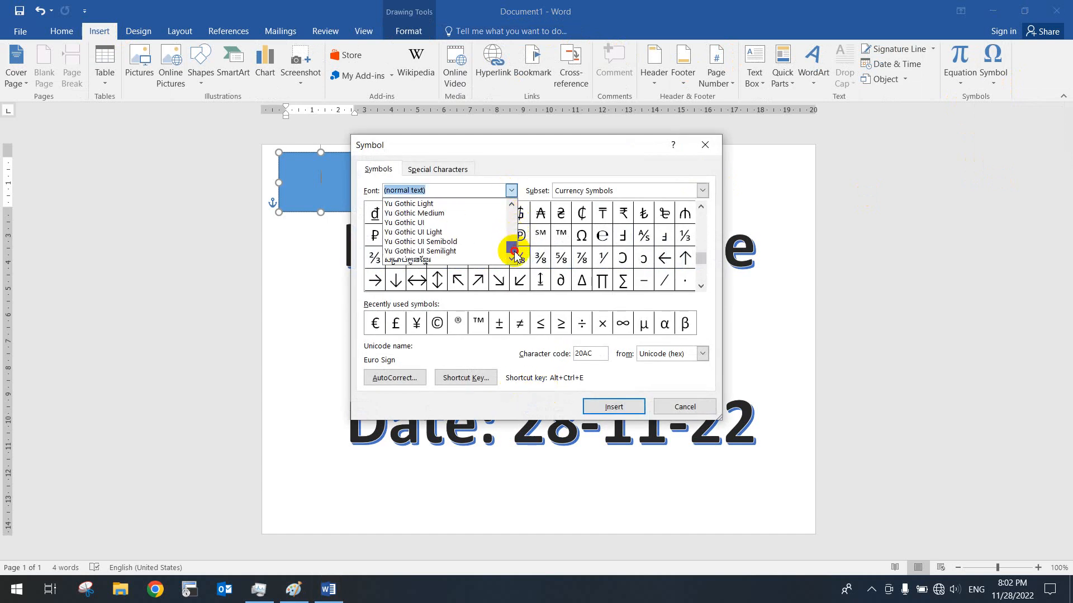
text(t)
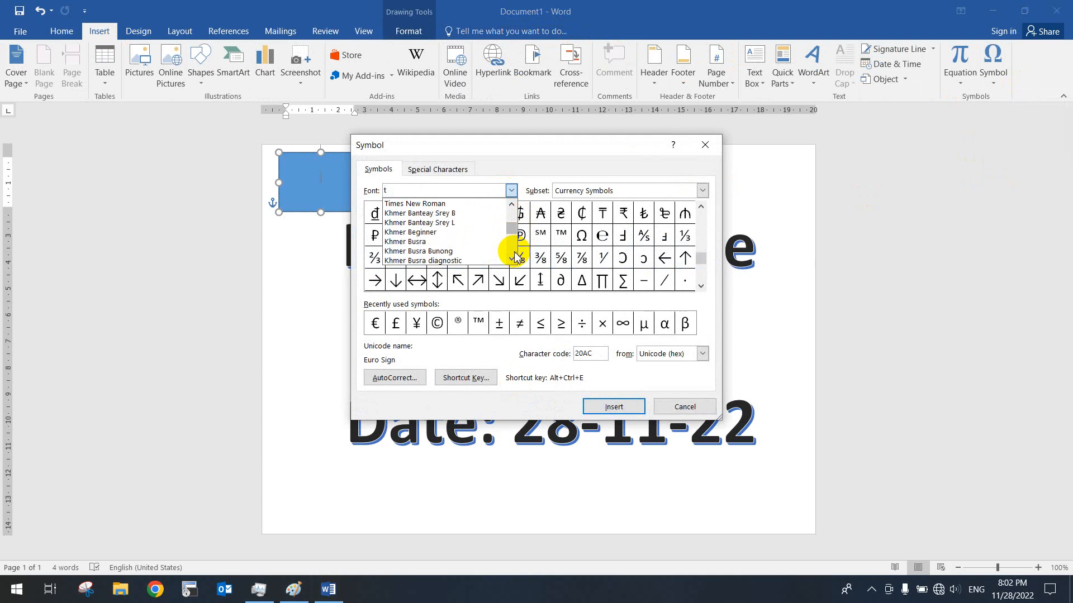
text(a)
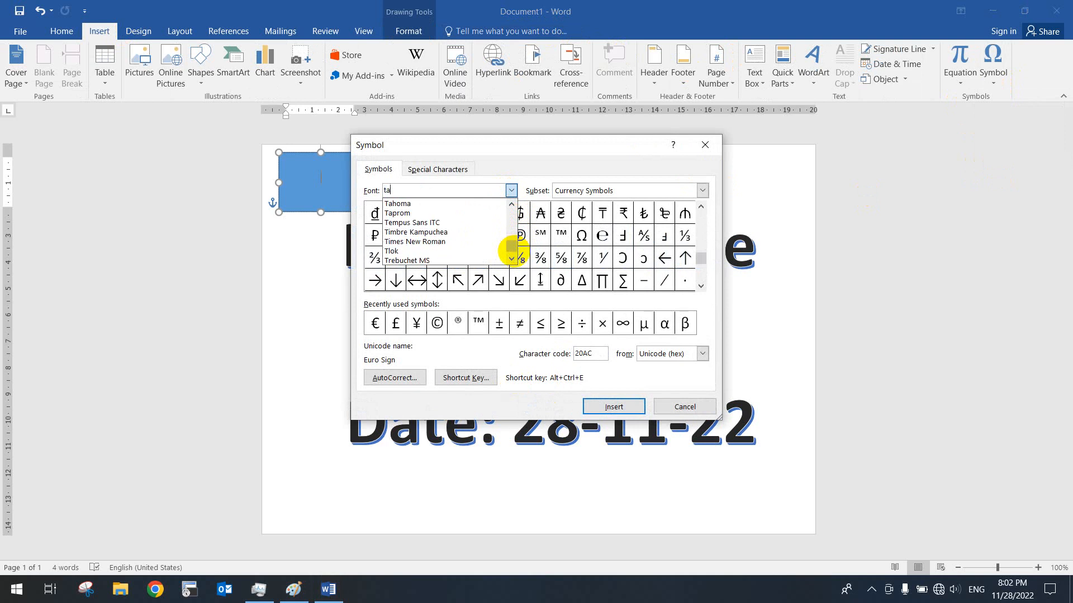
click(512, 258)
click(512, 258)
click(511, 258)
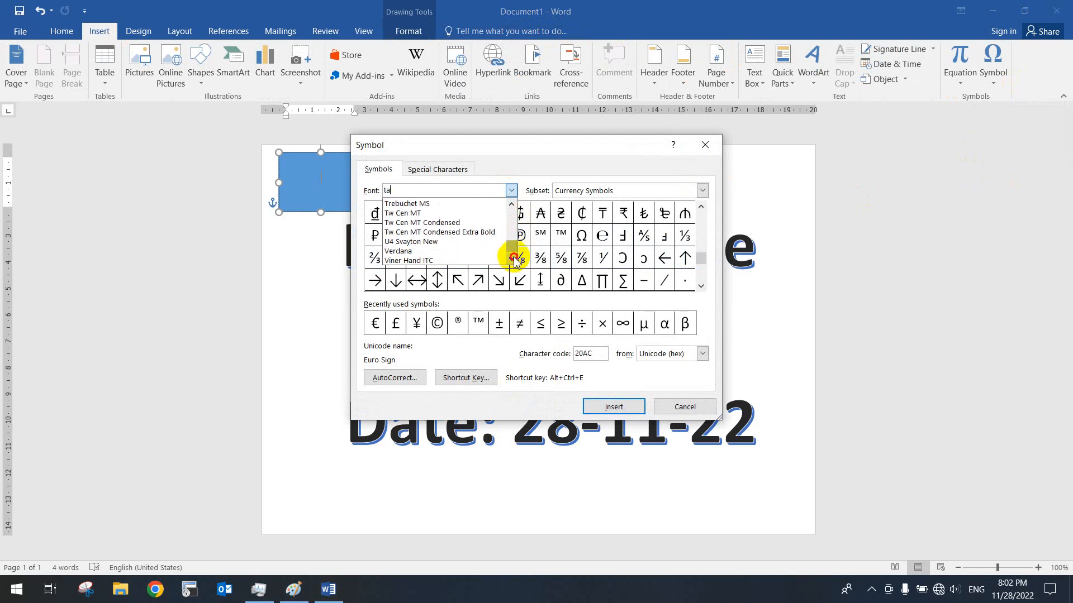
click(512, 258)
click(511, 258)
click(511, 258)
drag(513, 248, 505, 243)
Examine the characters of Khmer symbol fonts such as Khmer Busra diagnostic and Khmer CN Kam Rieng
drag(420, 191, 340, 191)
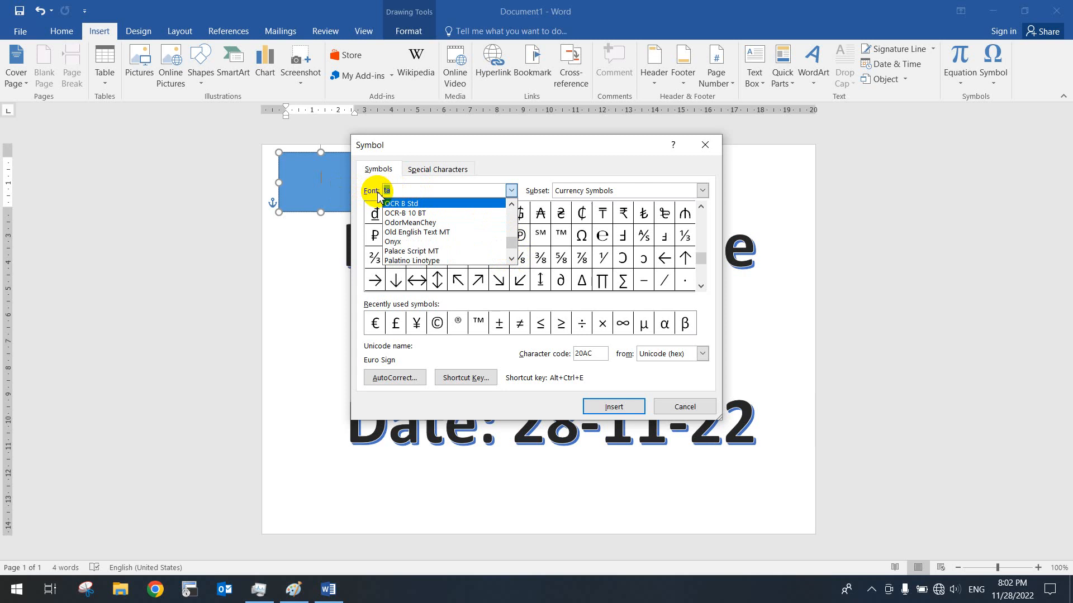
text(t)
click(511, 204)
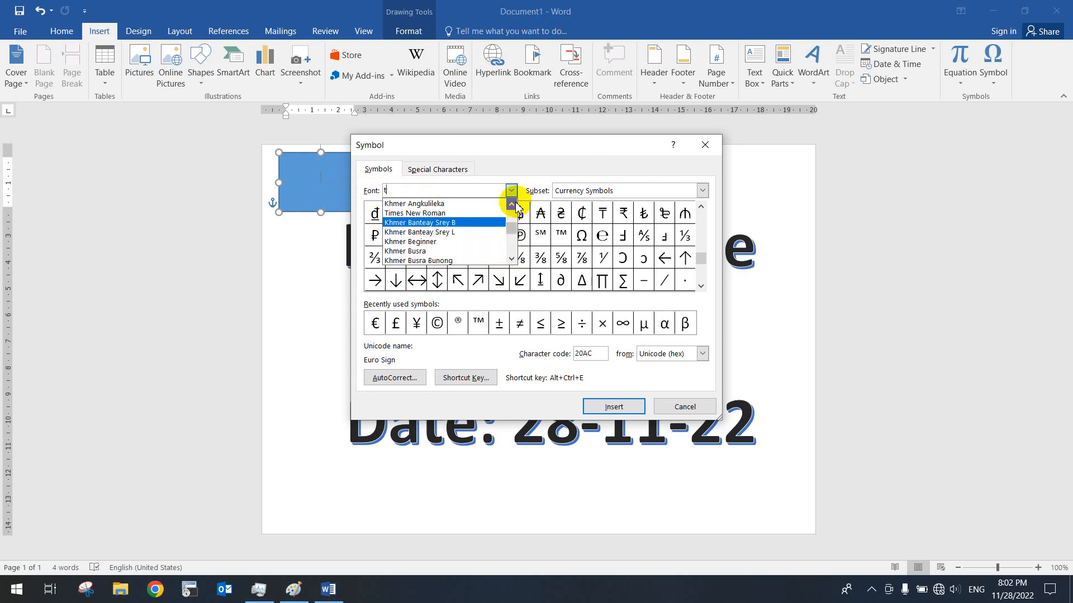
click(511, 204)
click(511, 258)
click(512, 258)
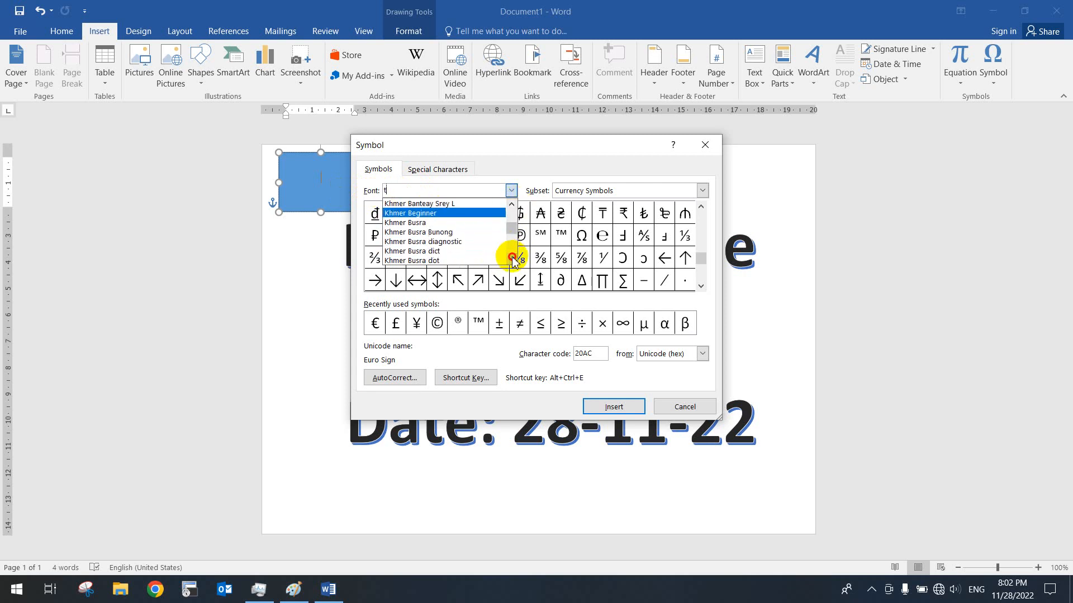
click(512, 258)
click(443, 234)
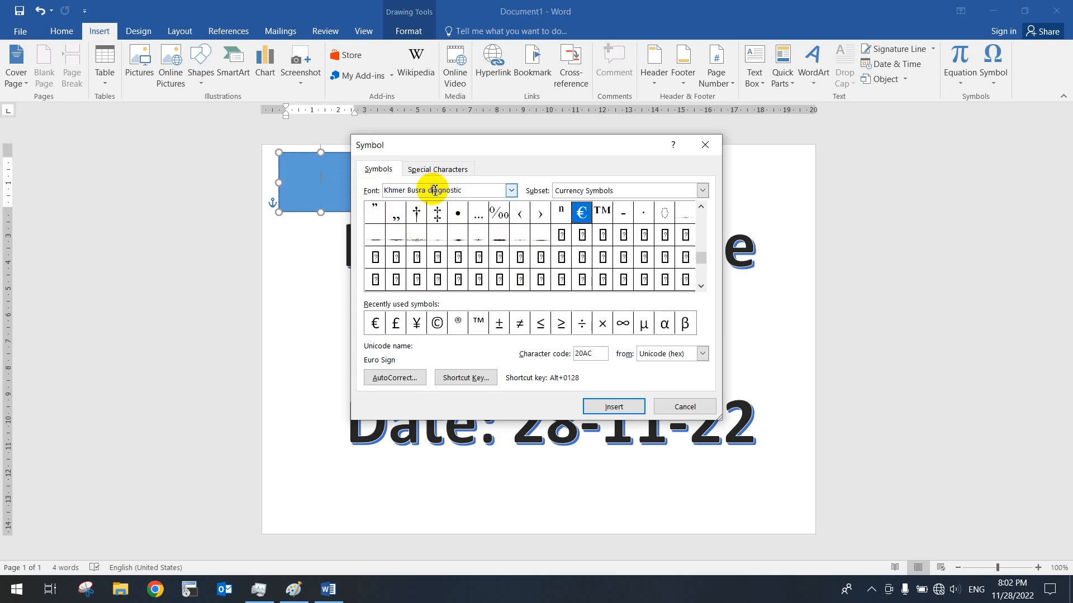
click(511, 191)
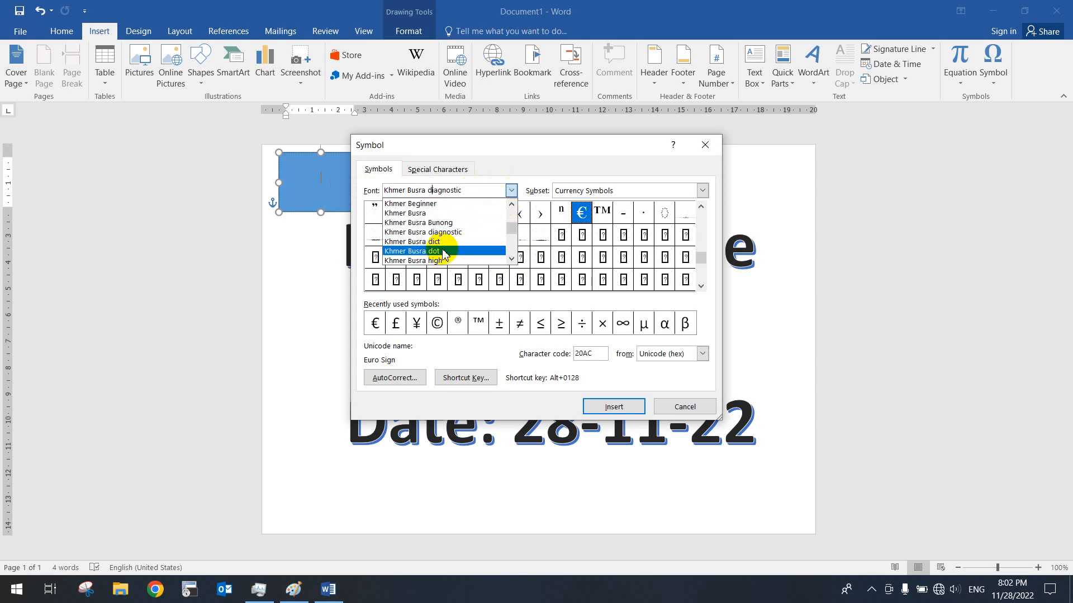
click(435, 243)
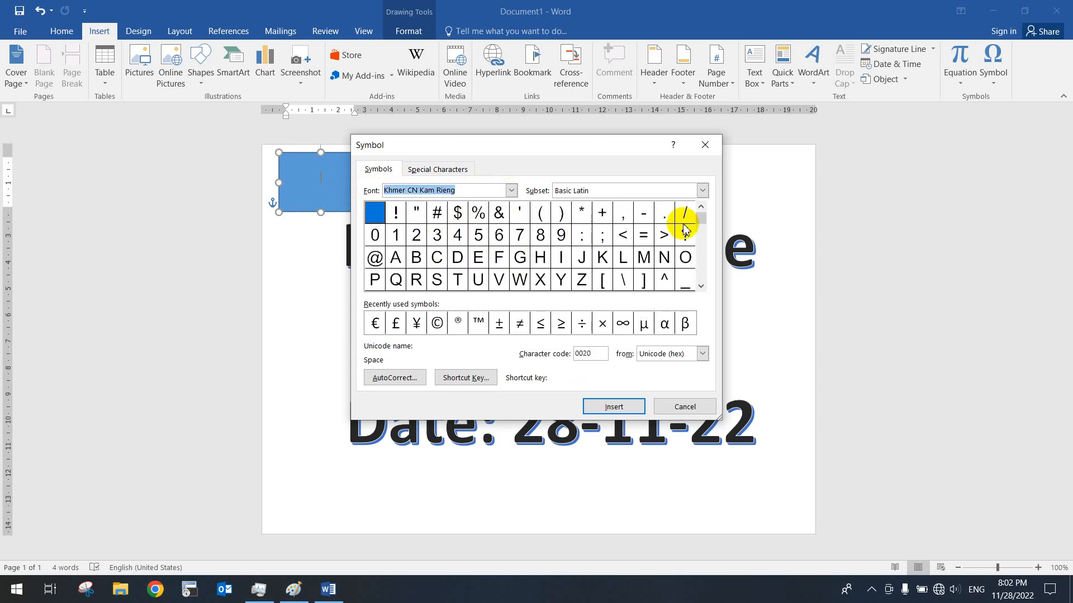
drag(704, 233, 695, 276)
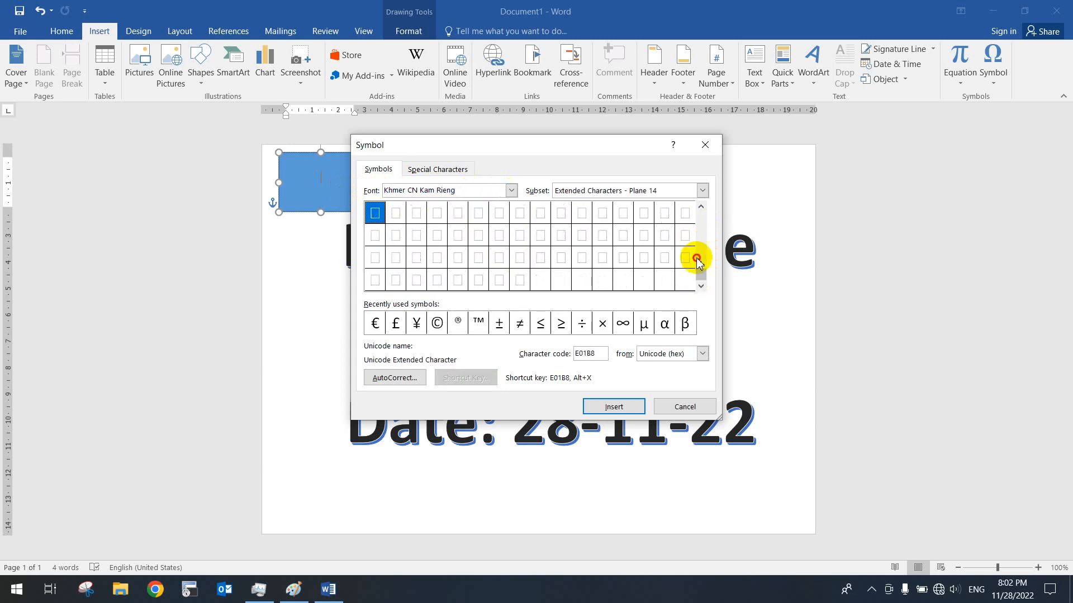
Insert the recently used euro sign into the rectangle and close the symbol picker
click(374, 324)
click(613, 407)
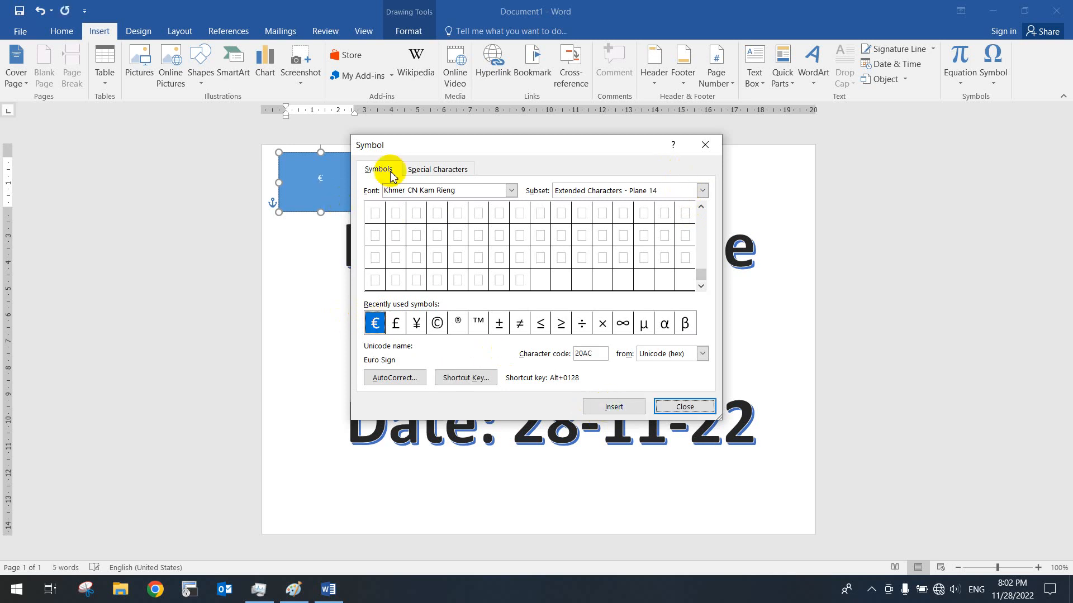
click(705, 145)
Enlarge the euro sign in the blue rectangle to 48 pt
double_click(315, 178)
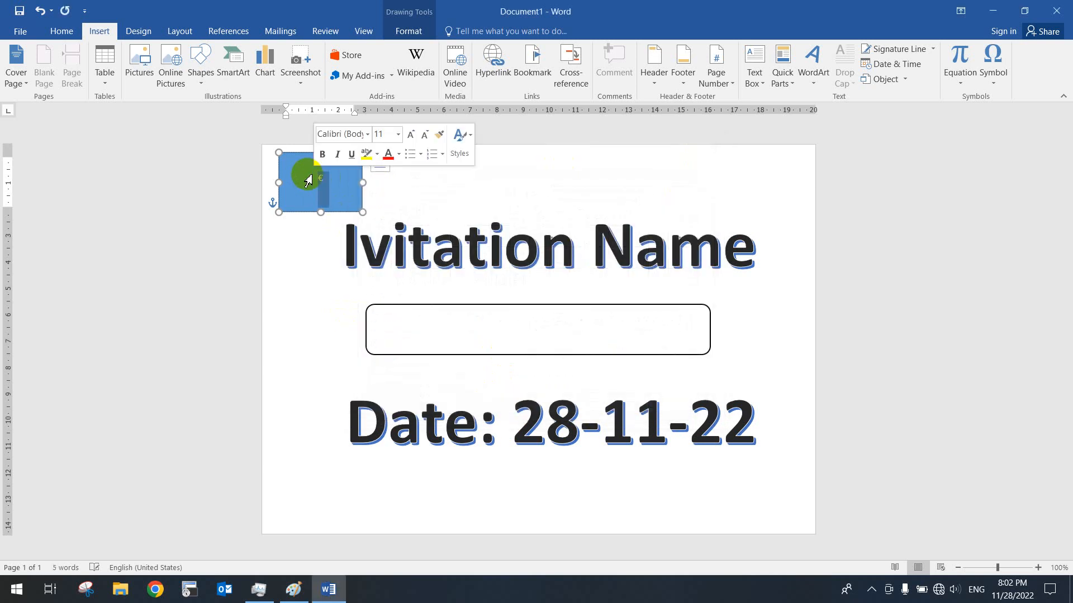
click(61, 30)
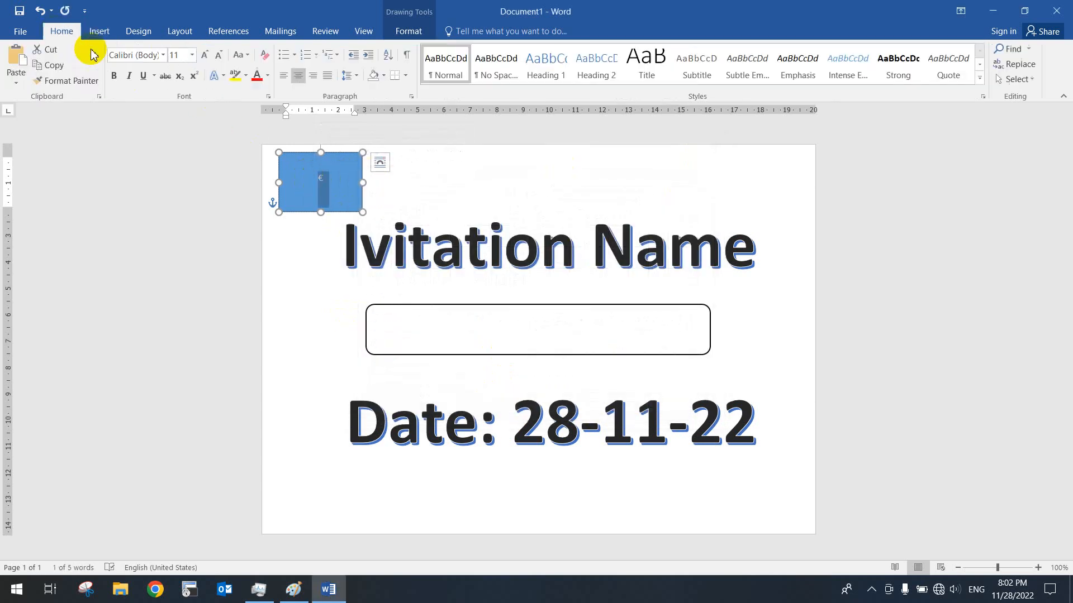
click(205, 55)
click(204, 55)
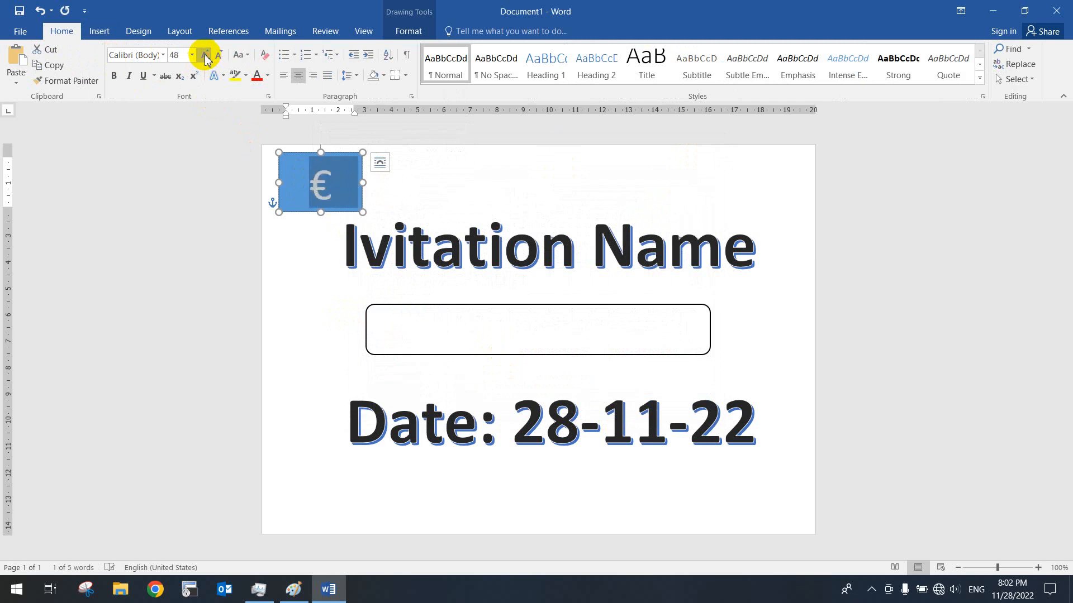
click(205, 55)
click(205, 54)
click(214, 56)
click(213, 55)
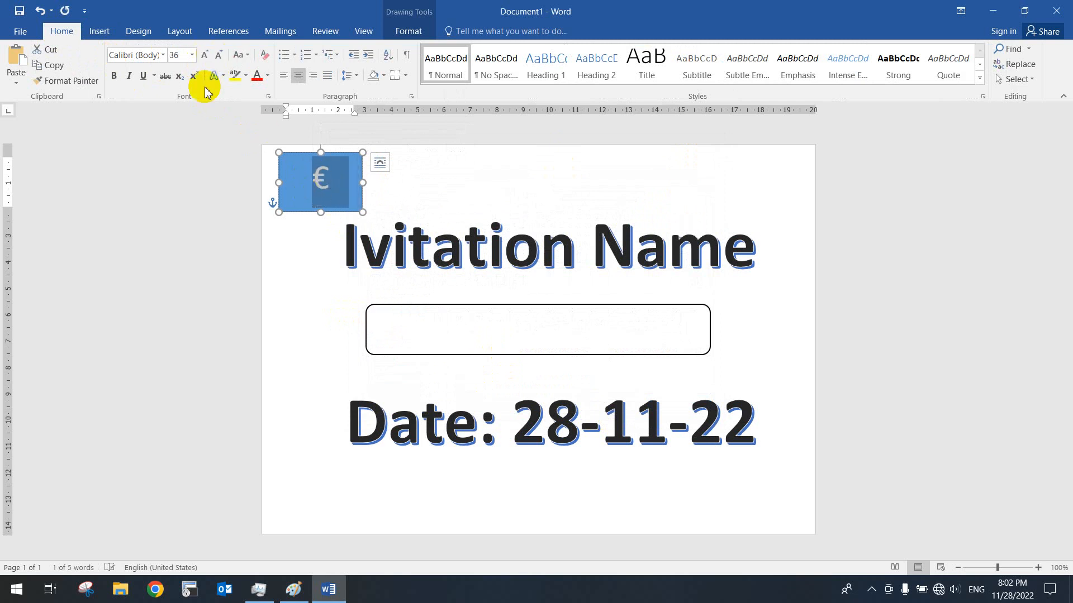
click(203, 55)
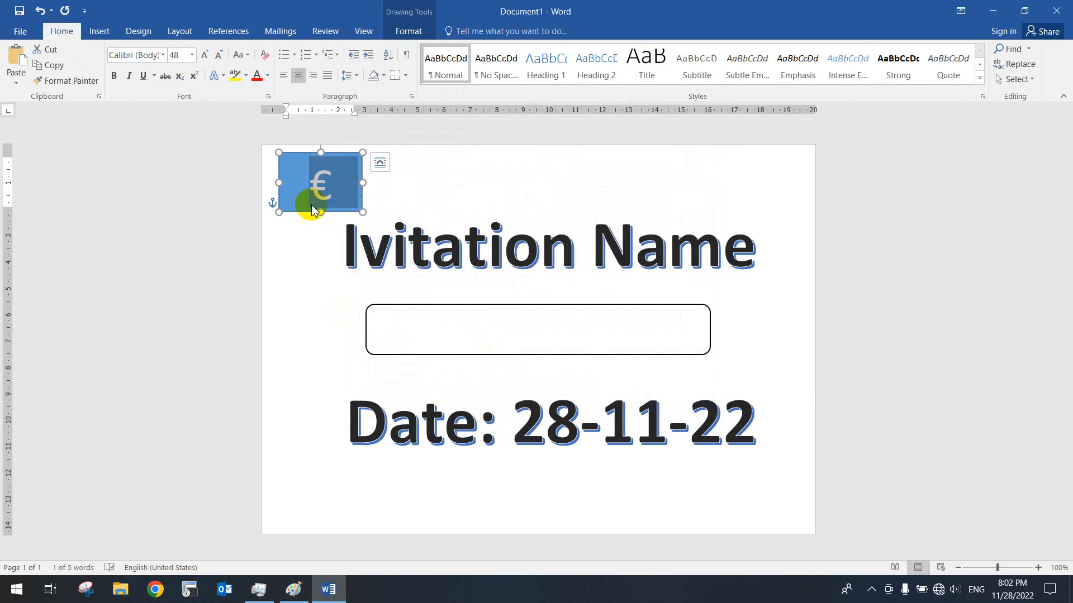
Remove the fill and the outline from the rectangle containing the euro sign
click(334, 212)
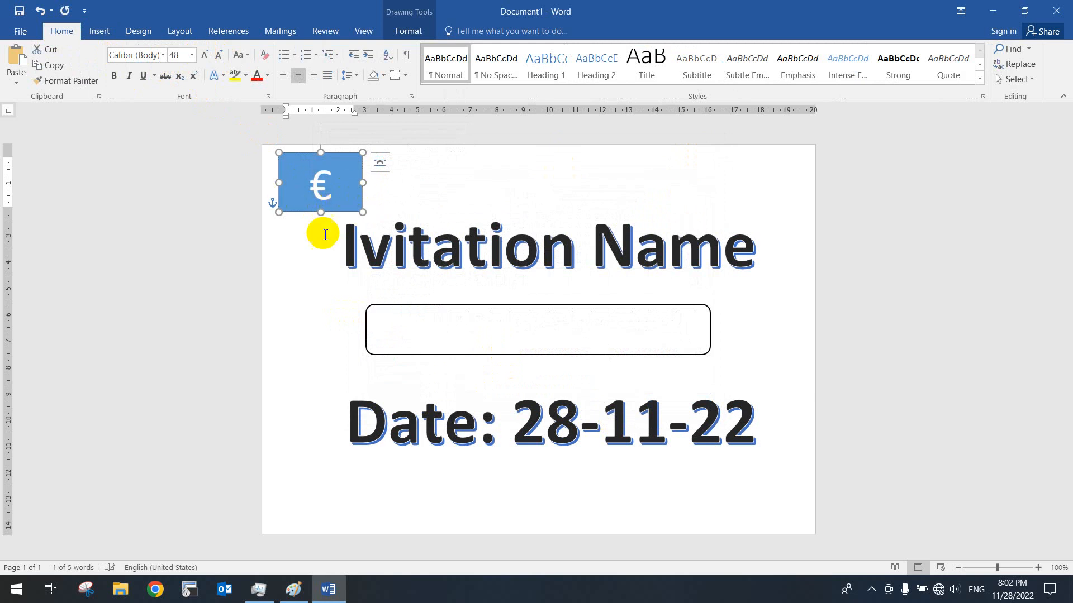
click(410, 33)
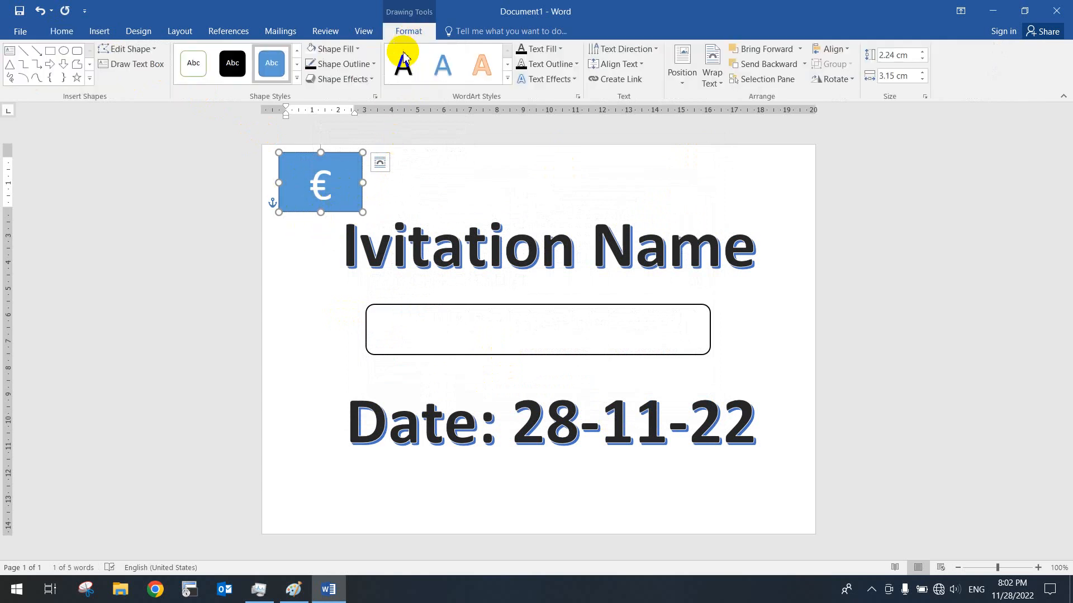
click(351, 50)
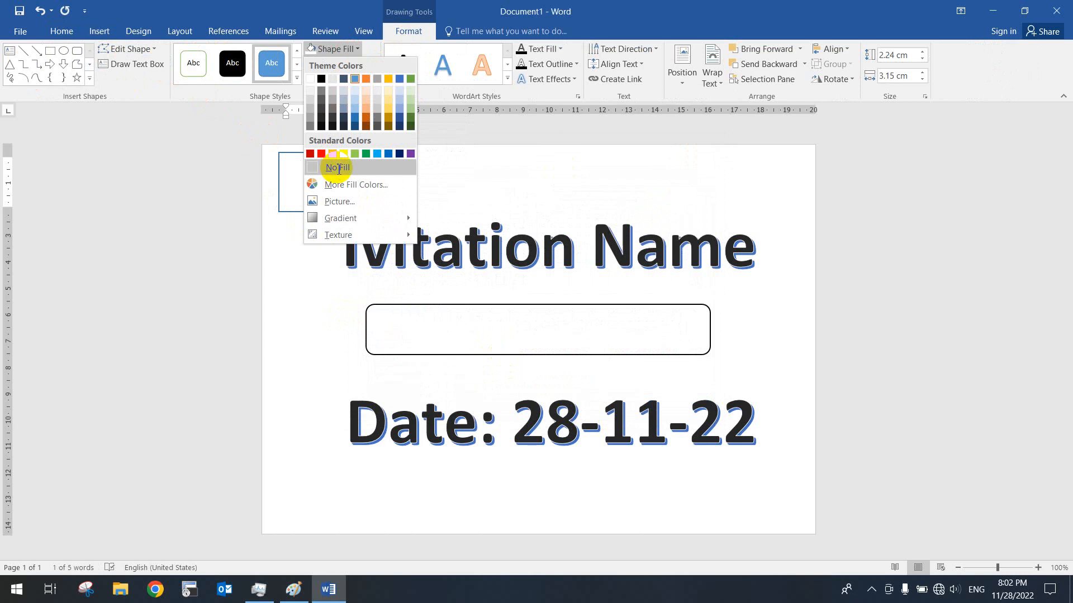
click(331, 164)
click(542, 49)
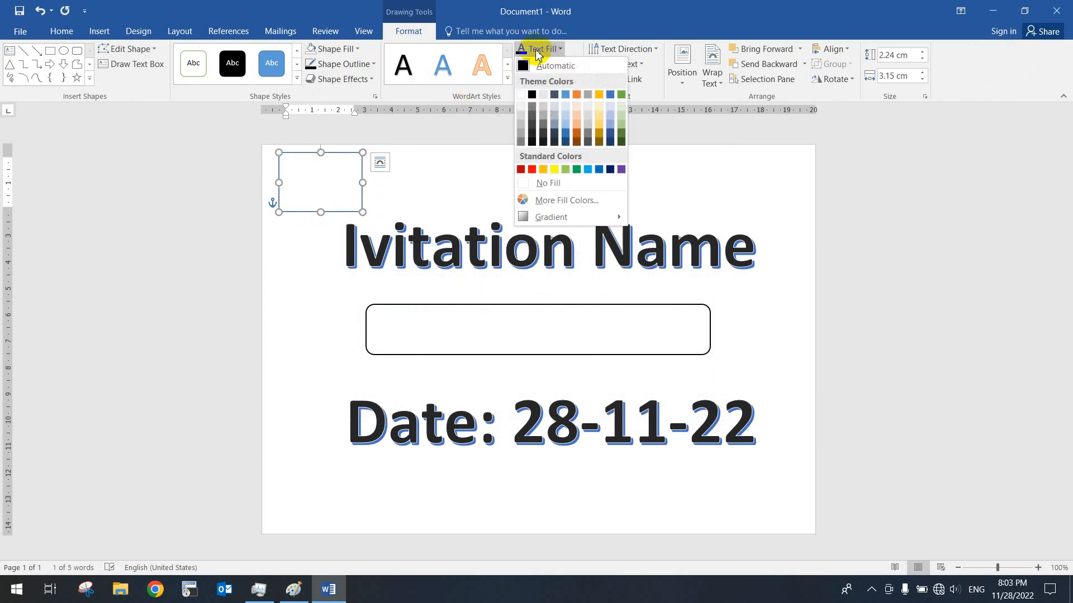
click(343, 64)
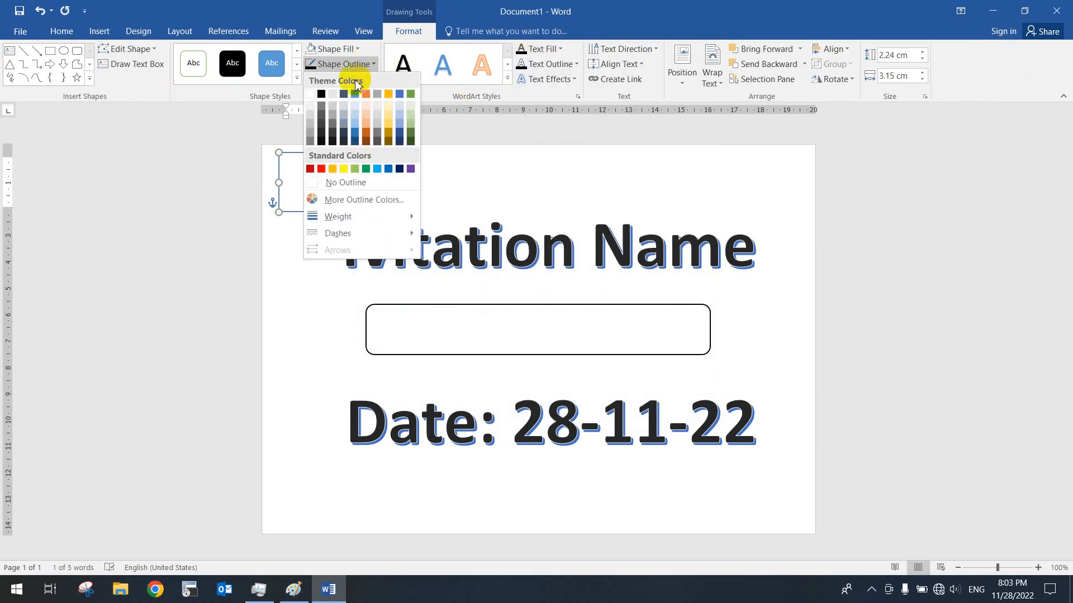
click(325, 182)
Set the euro sign's text fill to black
drag(310, 177, 354, 175)
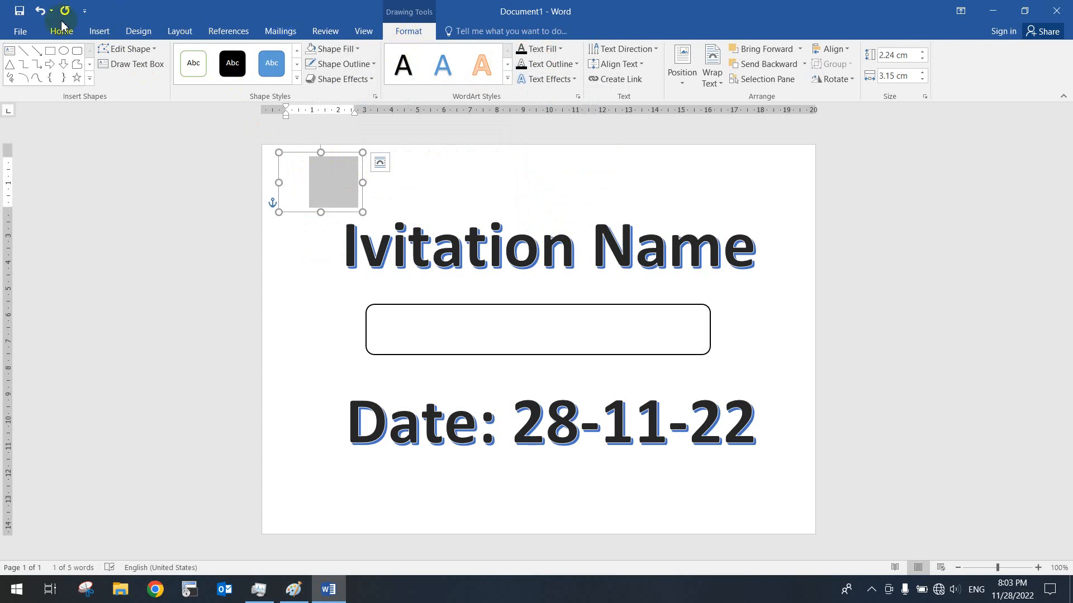
click(538, 52)
click(530, 95)
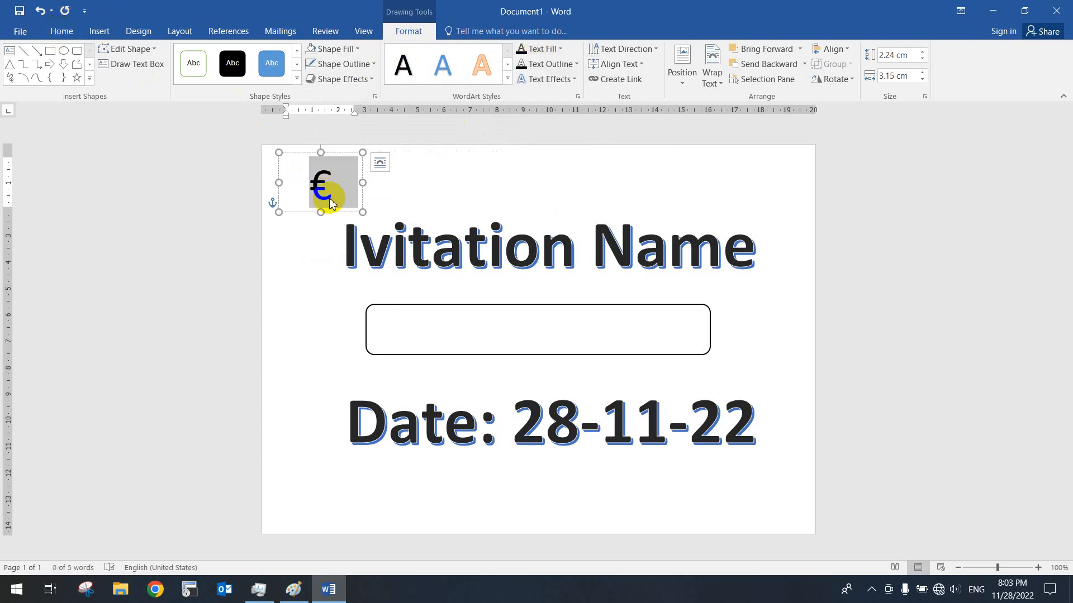
Reposition the euro sign's box near the page's upper-left corner, just beside the title, and rotate it diagonally clockwise
drag(329, 212, 278, 205)
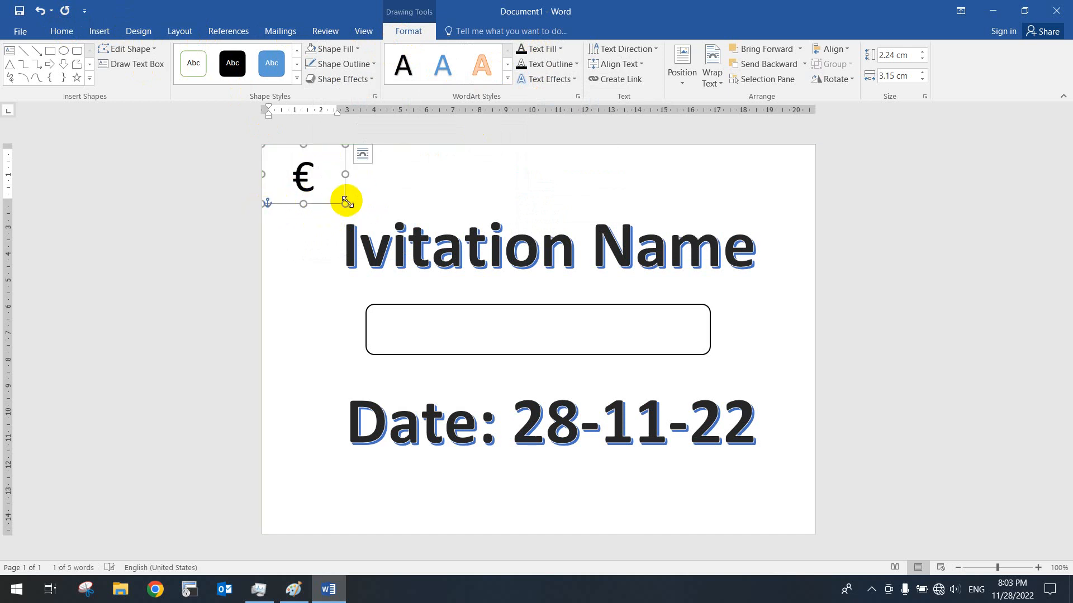
drag(324, 205, 328, 232)
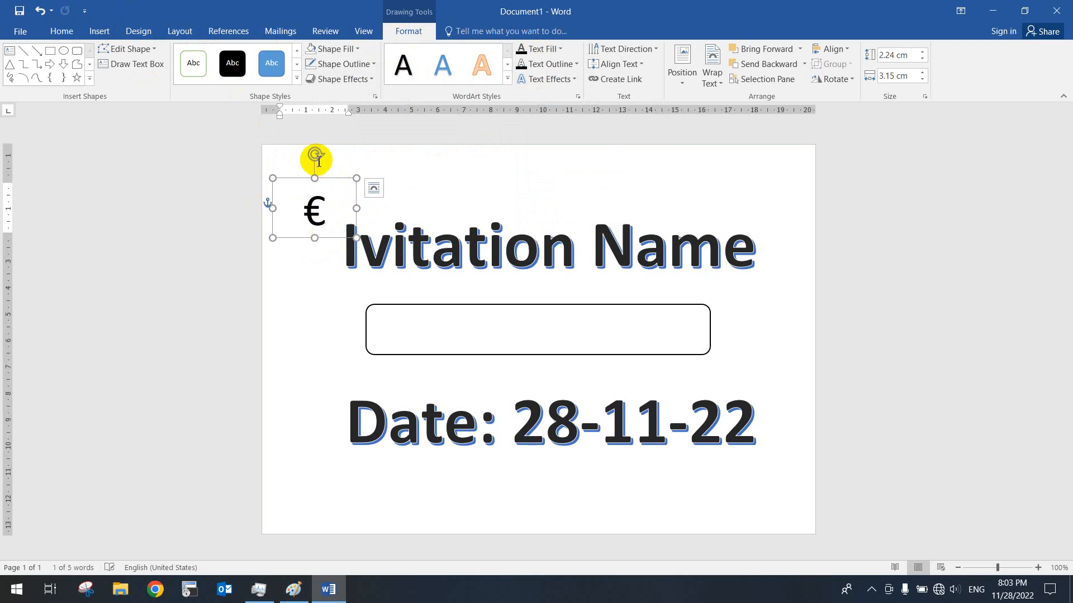
drag(317, 149, 384, 154)
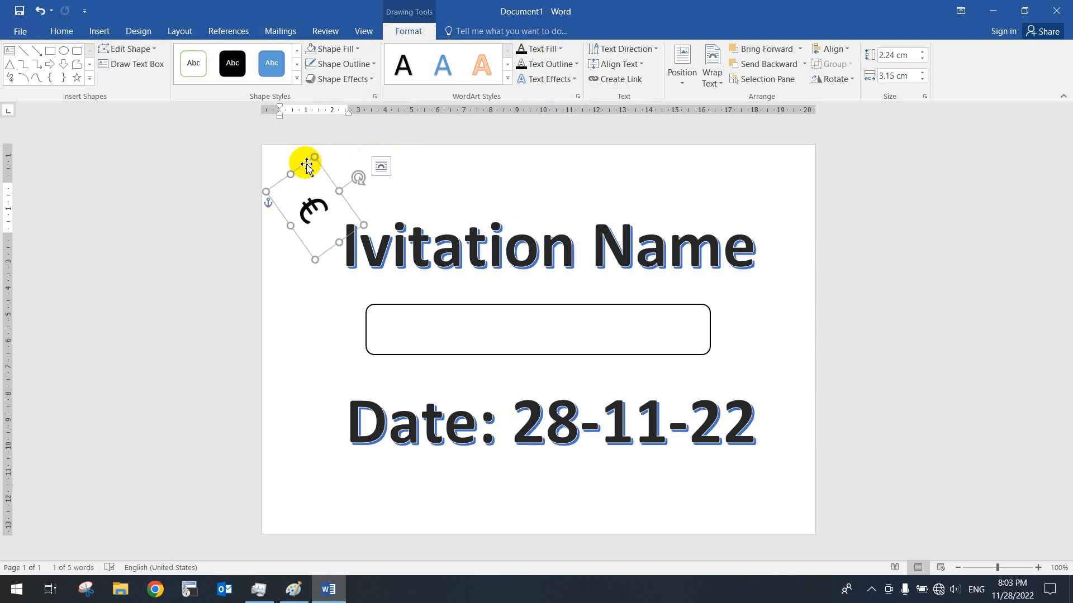
Nudge the tilted euro sign's box up and left so the symbol sits in the page's upper-left corner
drag(307, 165, 271, 105)
key(ctrl+z)
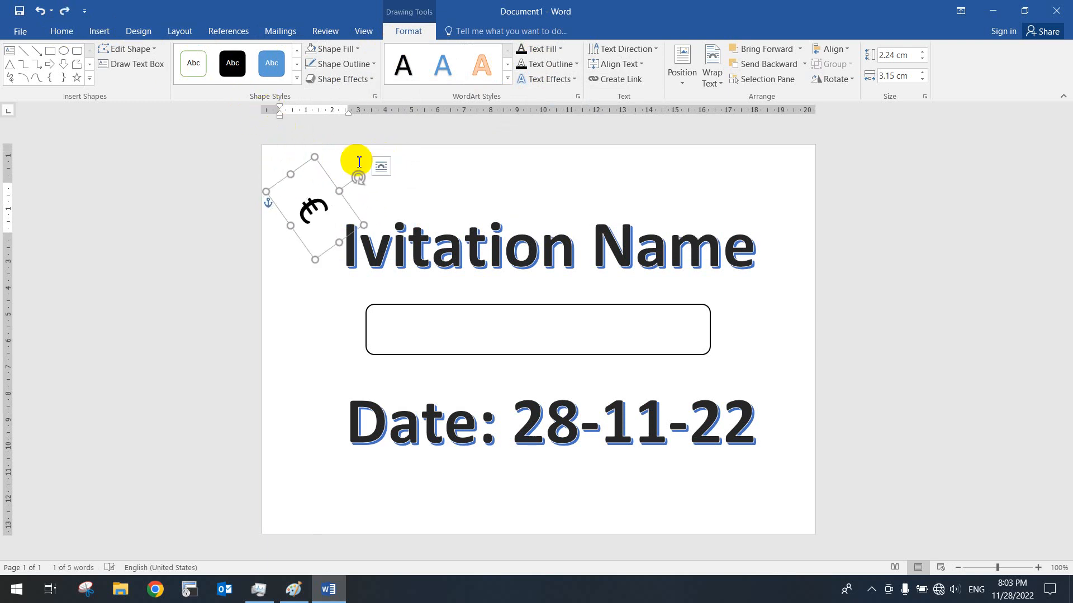
key(Up)
key(Up)
key(Up)
key(Up)
key(Up)
key(Up)
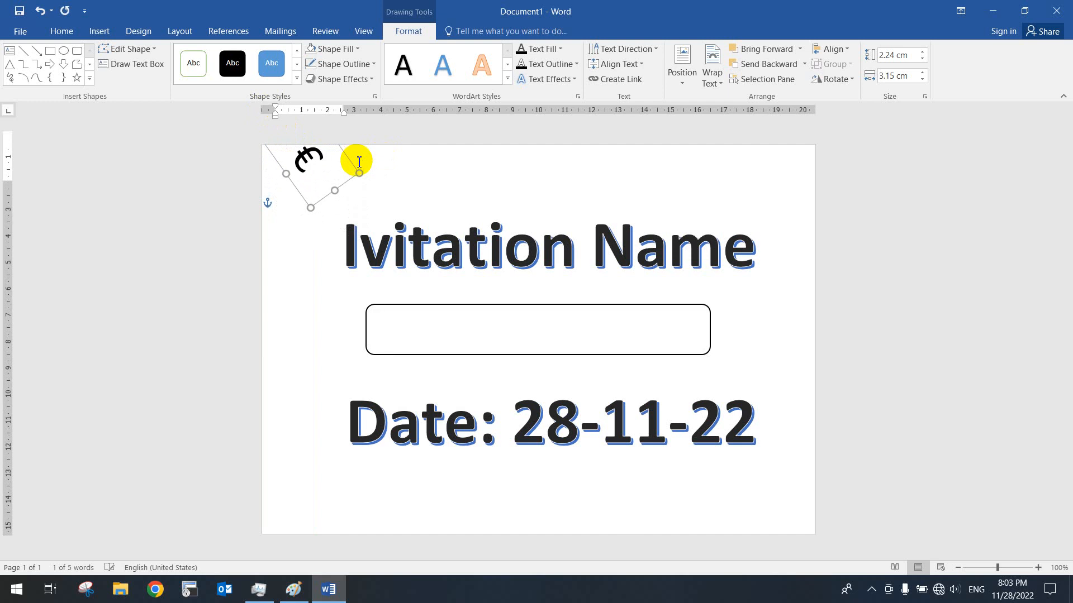
key(ctrl+Left)
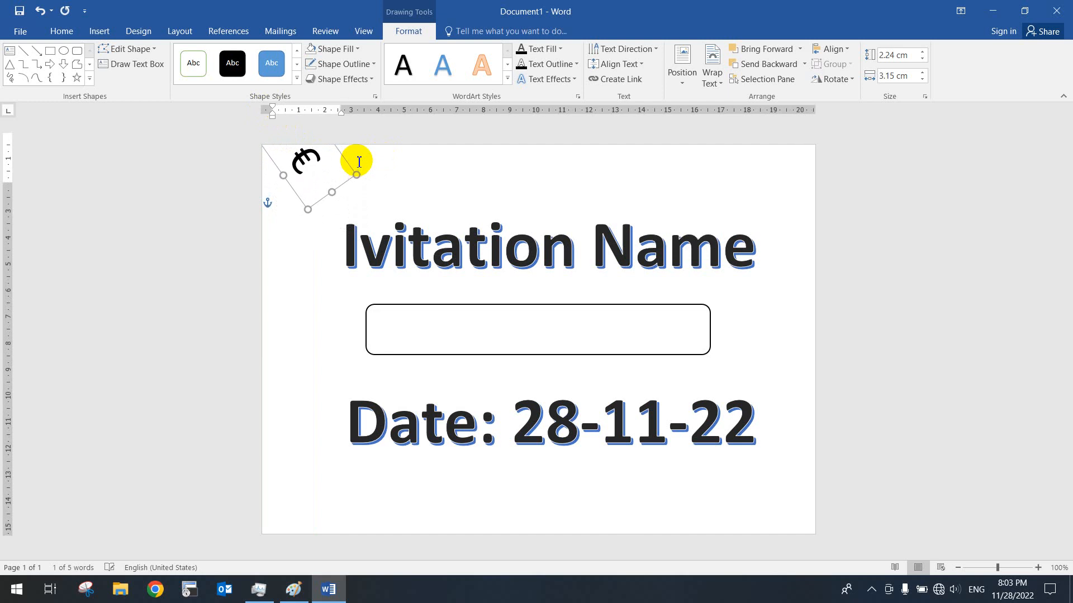
key(Down)
key(Down)
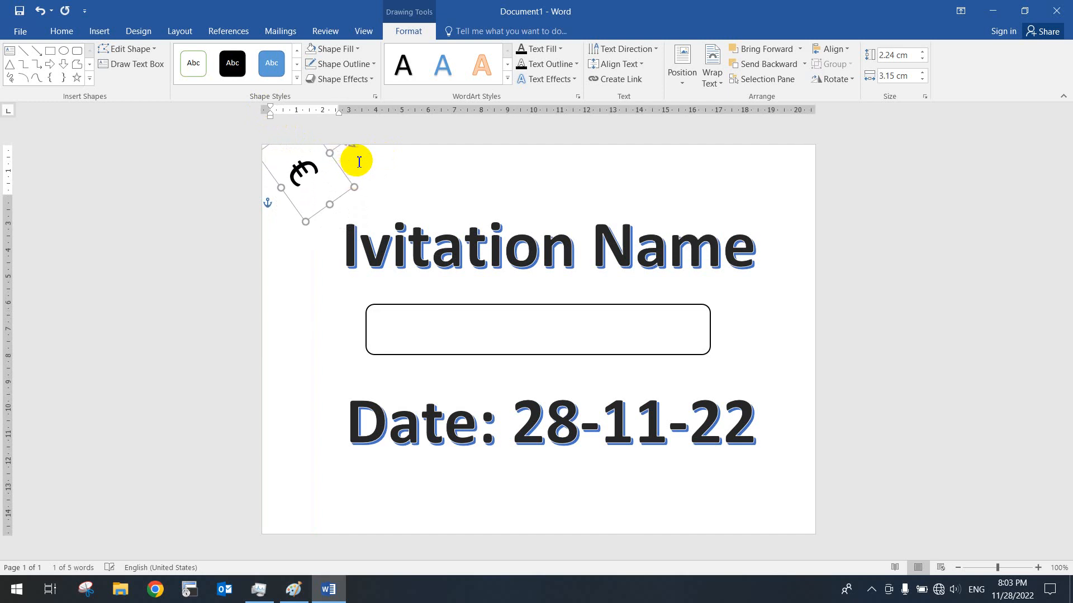
key(Left)
key(Left)
key(Left)
key(Right)
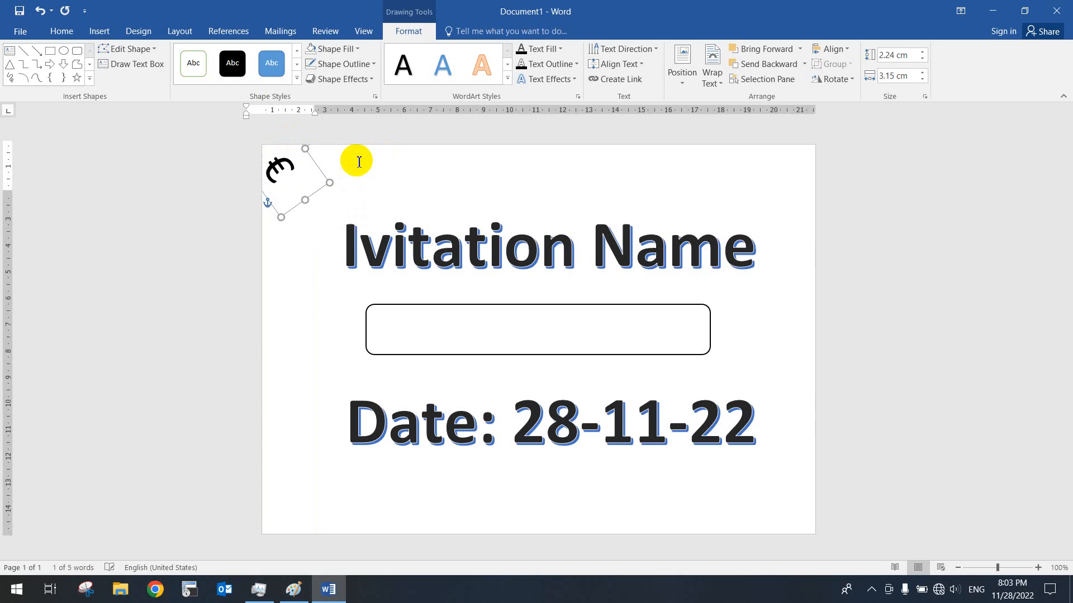